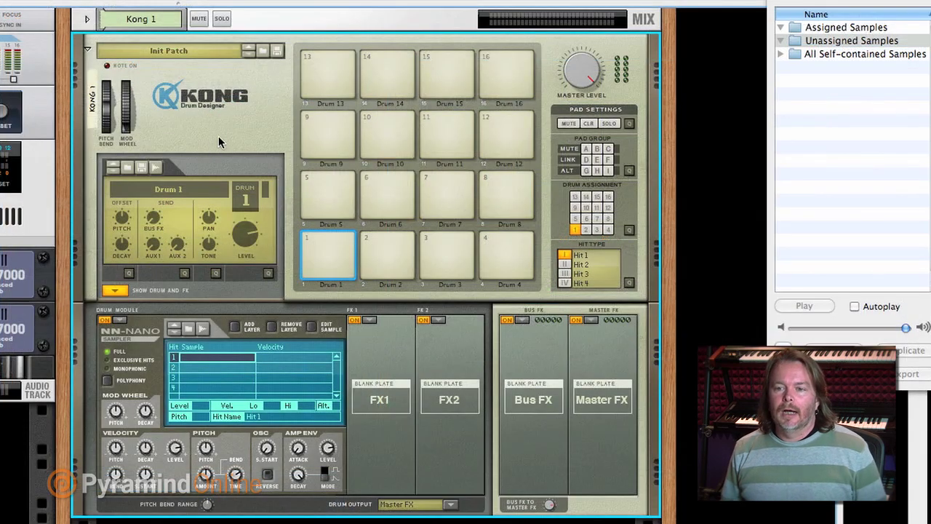
# Reset Kong to a blank Init Patch from its context menu
pyautogui.rightClick(224, 127)
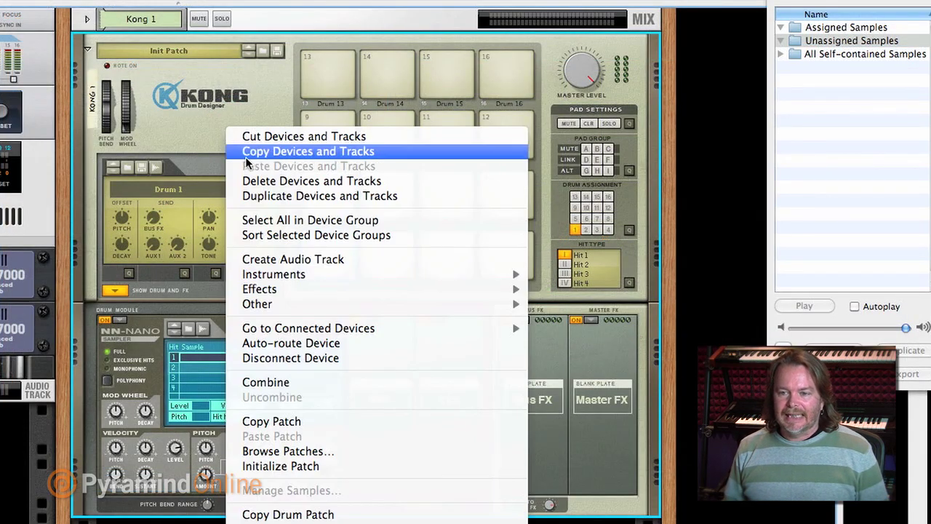
pyautogui.click(288, 466)
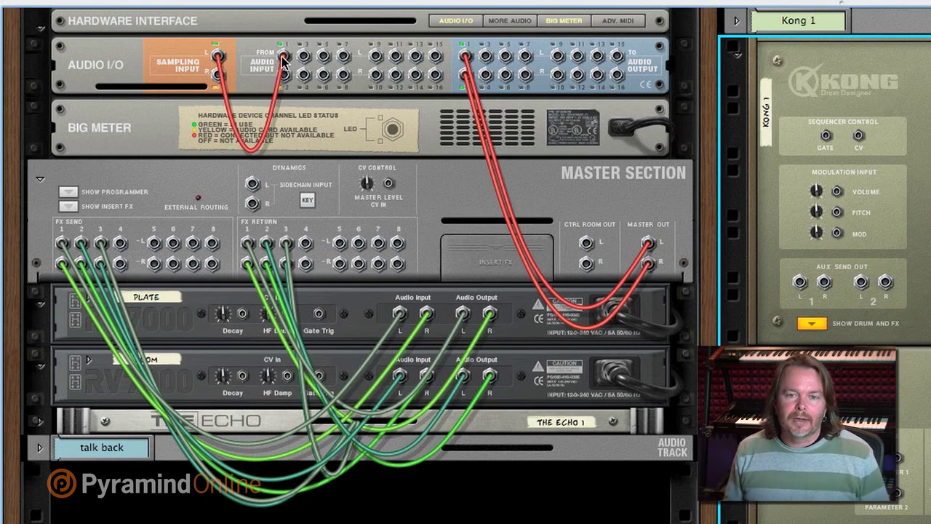
# Confirm the Sampling Input is cabled to Hardware Interface II, Input 1
pyautogui.moveTo(284, 61)
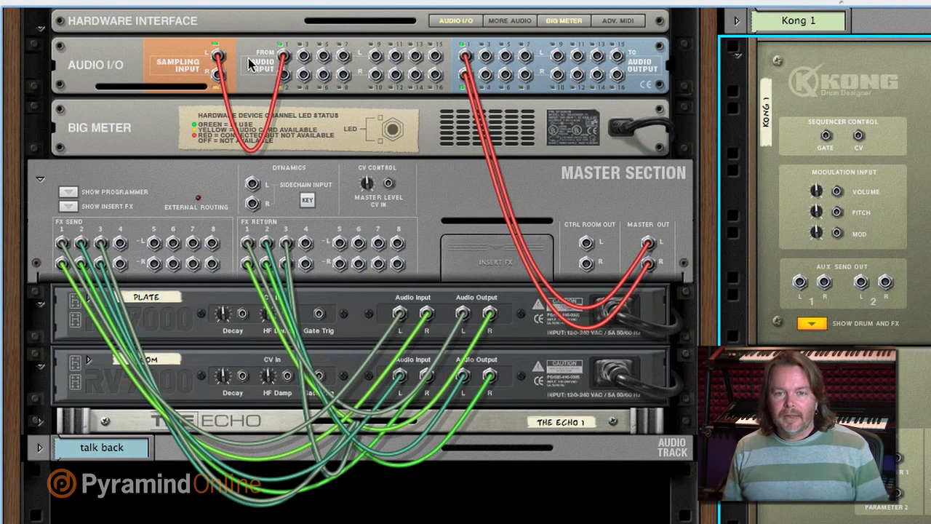
pyautogui.moveTo(226, 58)
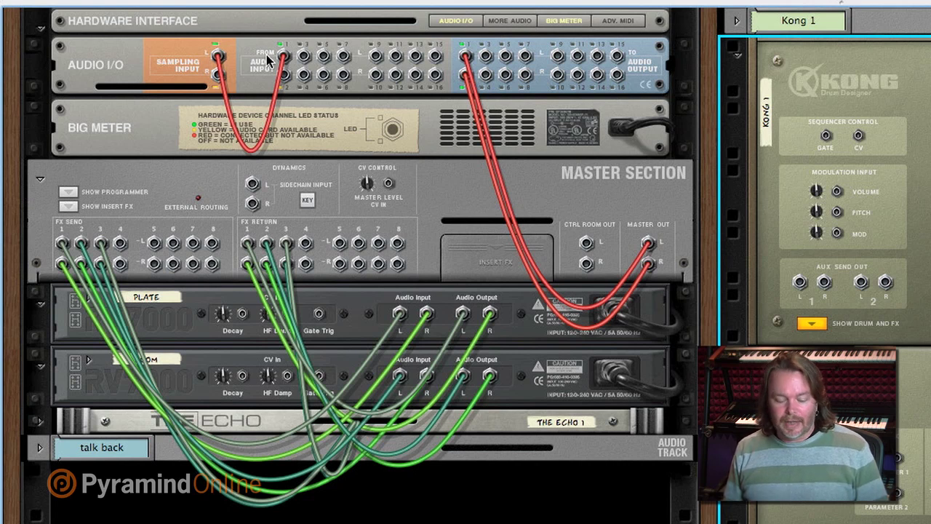
pyautogui.press('Tab')
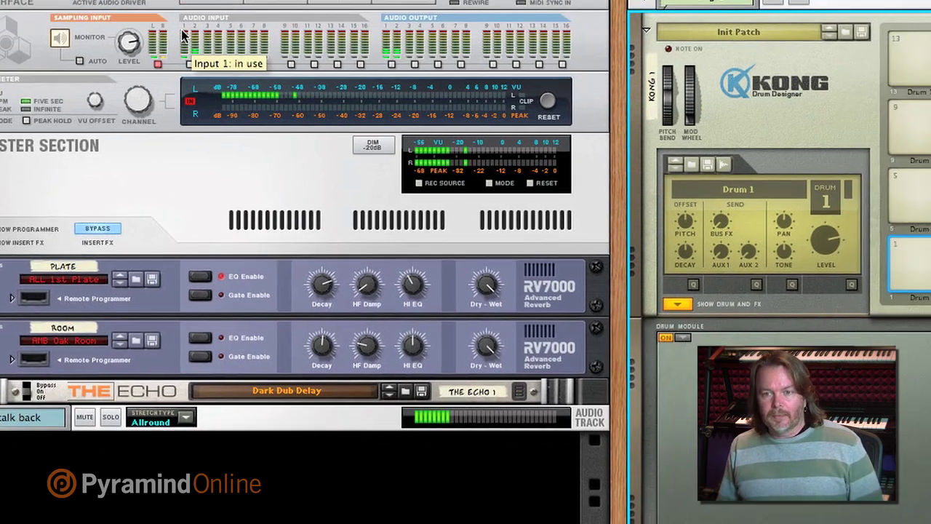
# Set the audio sample rate to 88,200 in Preferences and close them
pyautogui.press('super+comma')
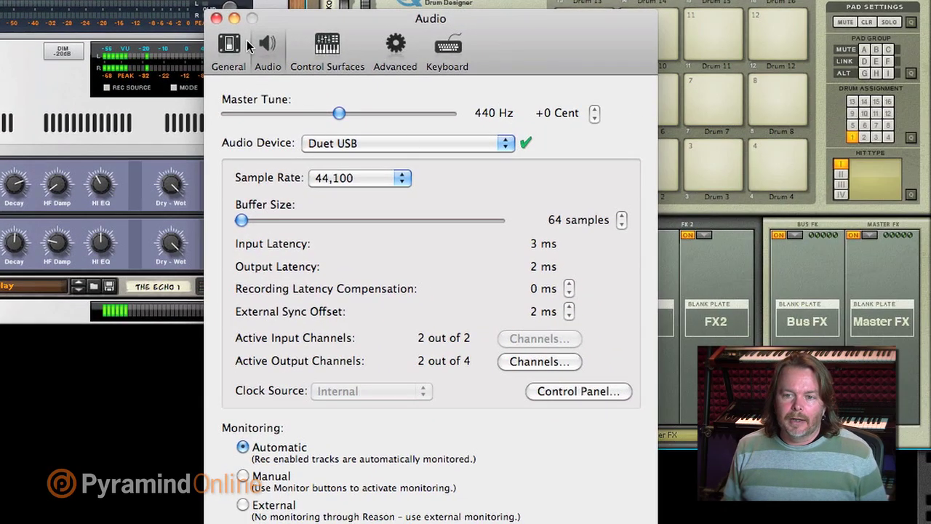
pyautogui.click(360, 183)
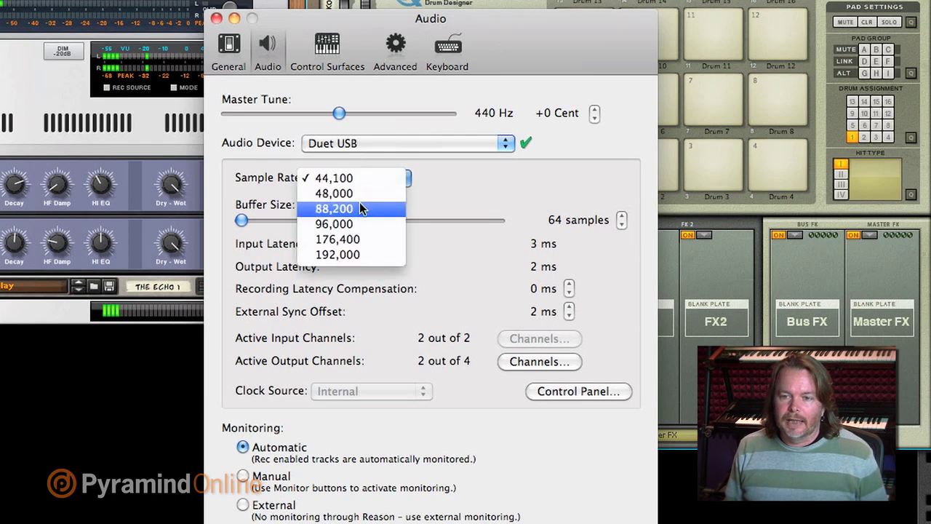
pyautogui.click(360, 205)
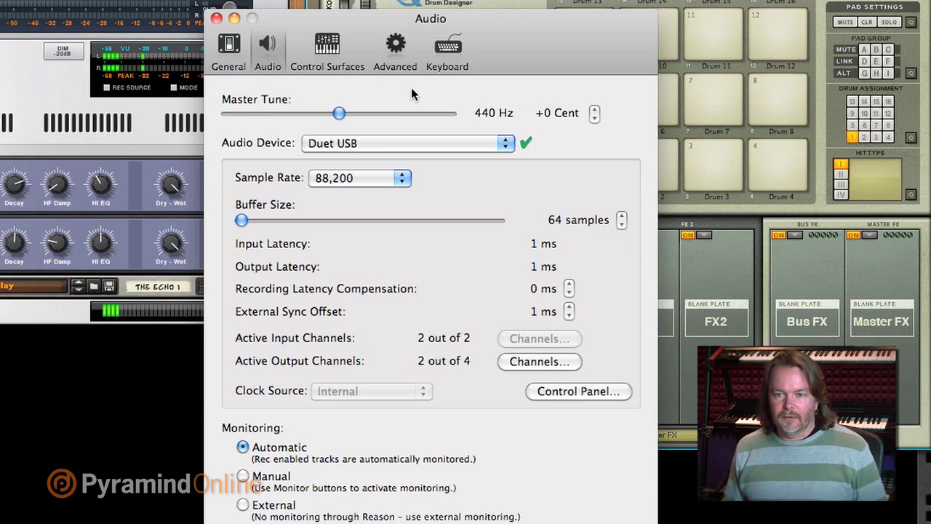
pyautogui.press('super+w')
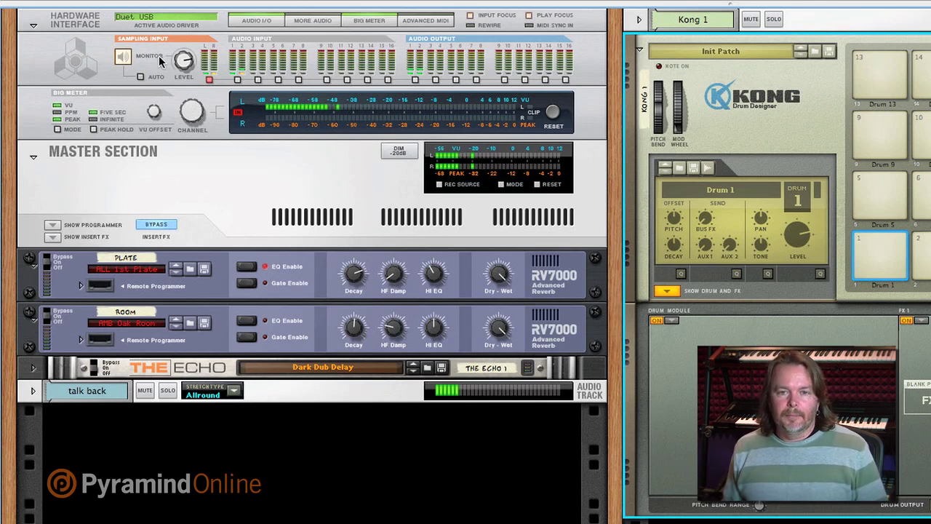
pyautogui.click(364, 23)
pyautogui.click(364, 22)
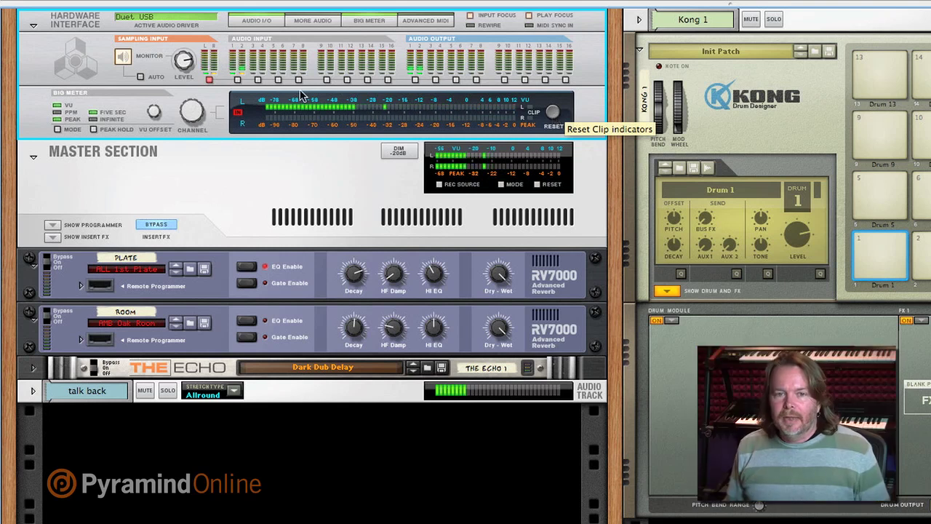
# Switch the Big Meter to PPM metering
pyautogui.click(57, 129)
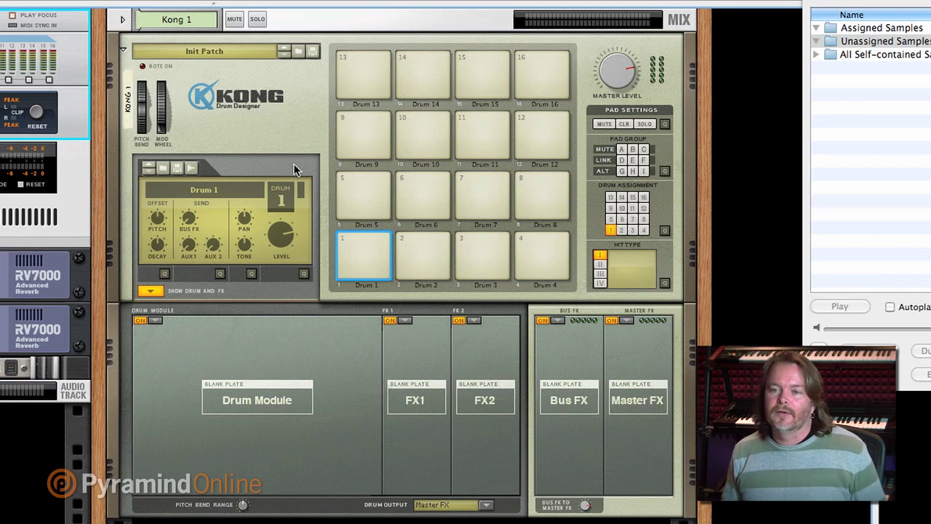
# Check pads 2 and 3 in turn, then leave pad 1 selected for sampling
pyautogui.click(418, 258)
pyautogui.click(477, 260)
pyautogui.click(429, 259)
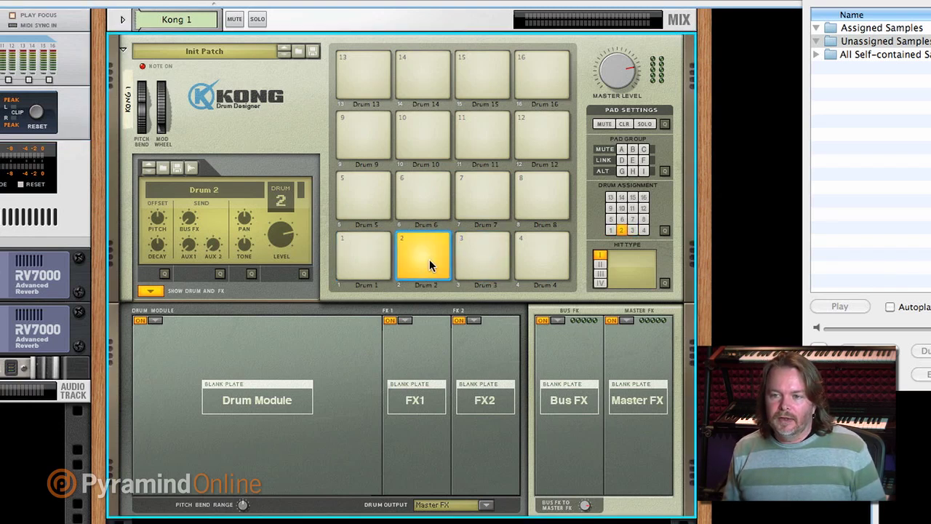
pyautogui.click(378, 258)
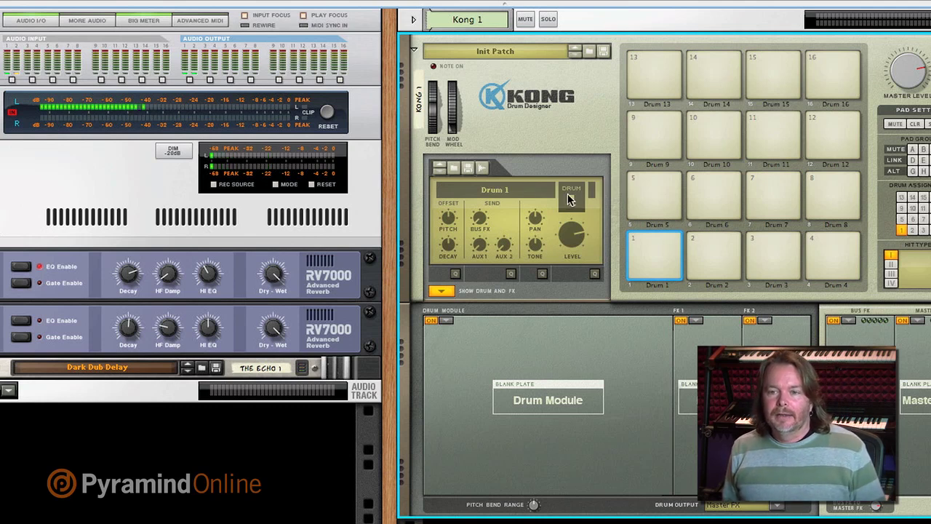
# Sample a sound onto pad 1, then crop and normalize it, auditioning each change
pyautogui.click(483, 169)
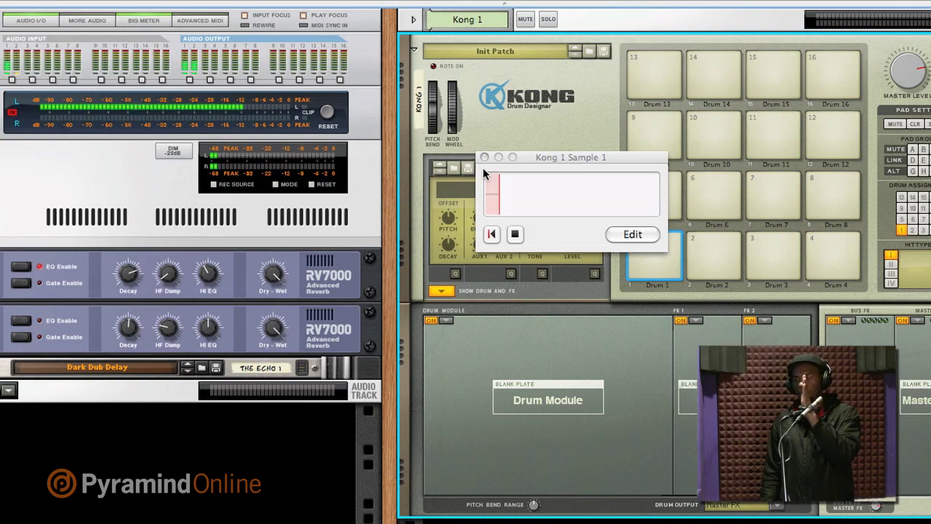
pyautogui.click(630, 234)
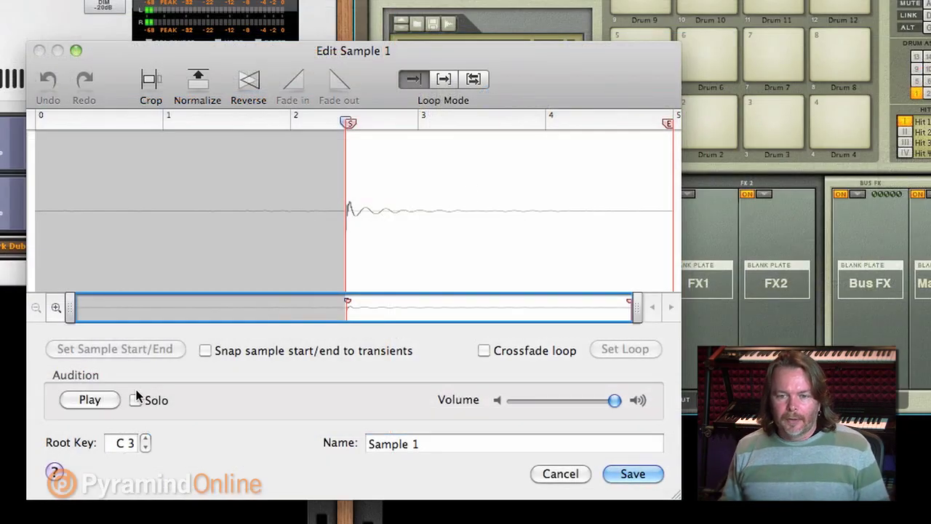
pyautogui.click(98, 398)
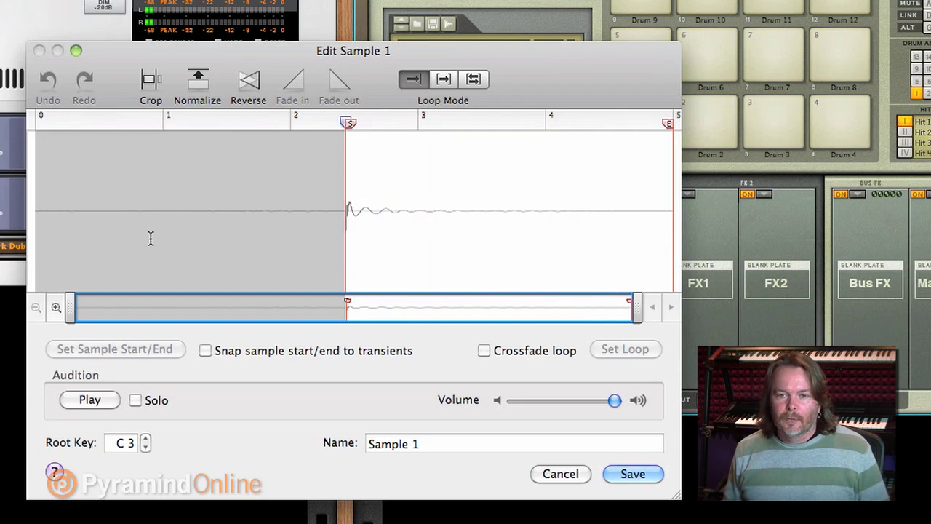
pyautogui.click(152, 78)
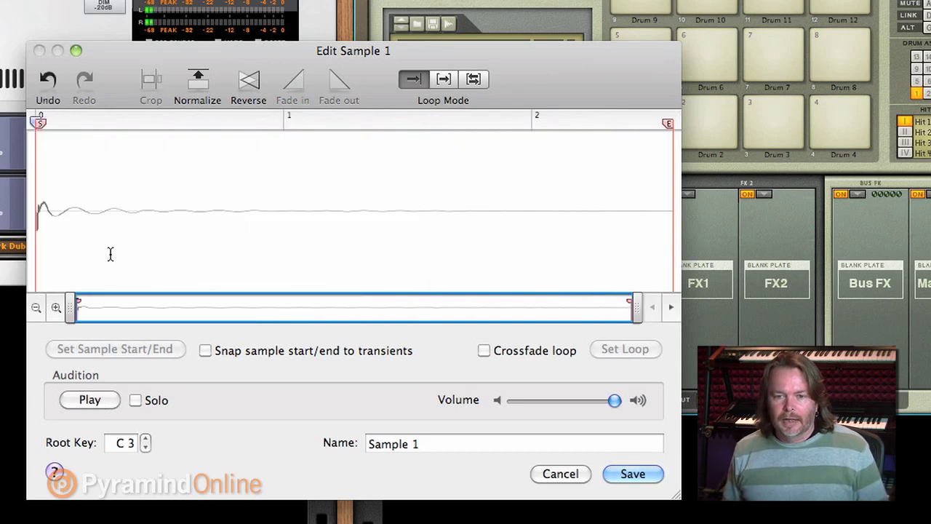
pyautogui.click(90, 399)
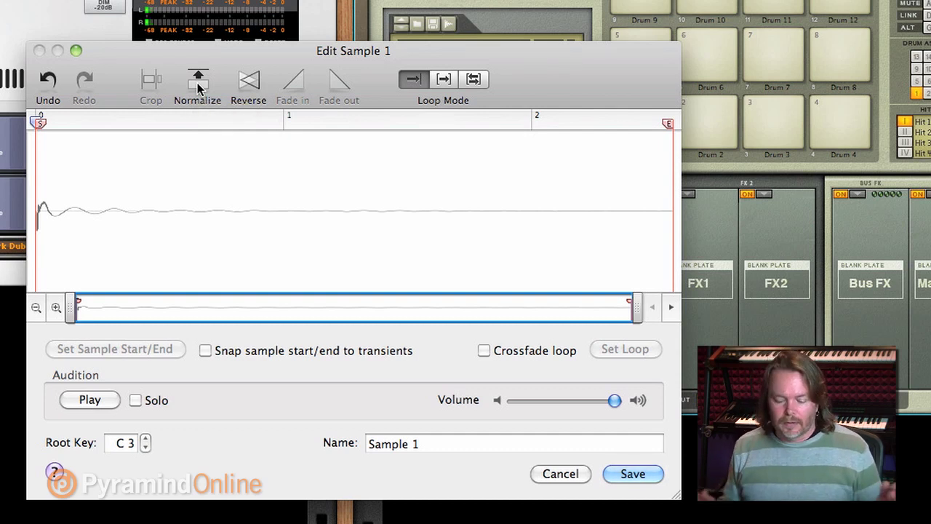
pyautogui.click(198, 86)
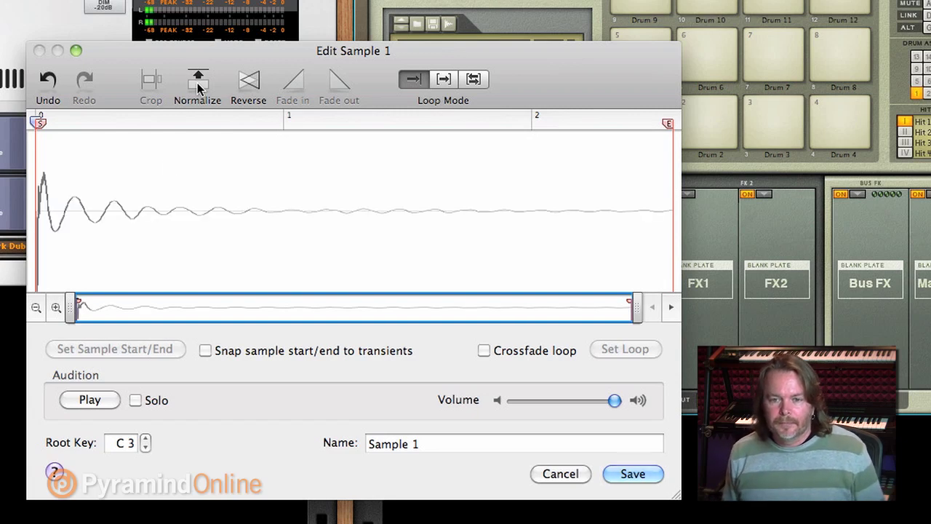
pyautogui.click(86, 398)
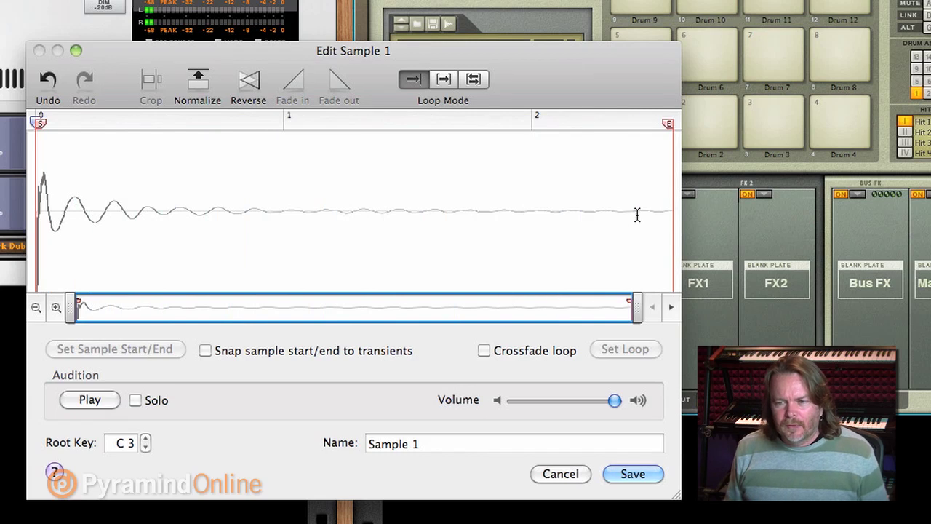
pyautogui.moveTo(635, 214); pyautogui.dragTo(724, 222)
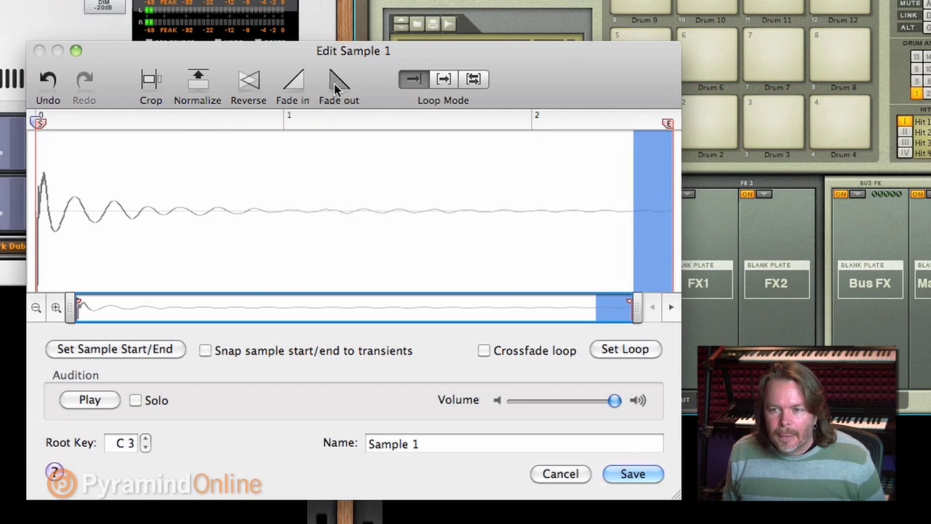
# Name the pad 1 sample 'kick' and save it
pyautogui.tripleClick(419, 442)
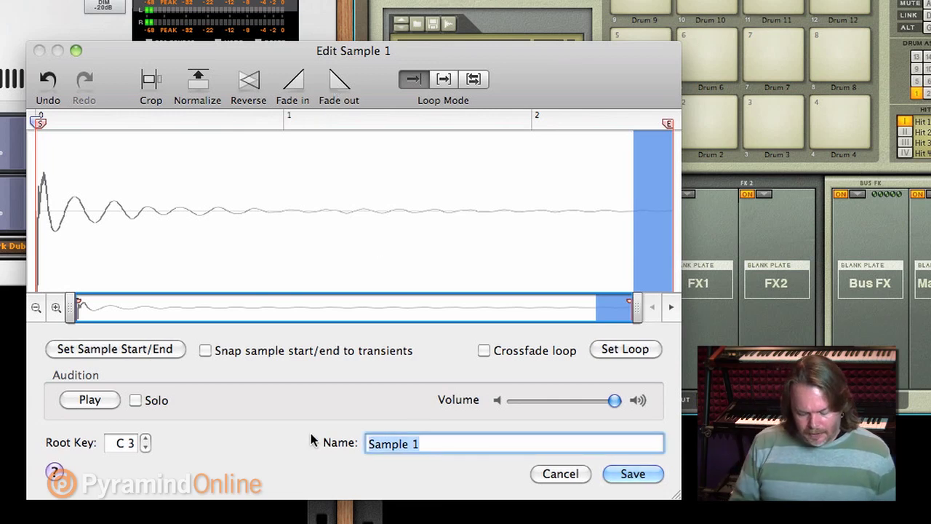
pyautogui.write('kick')
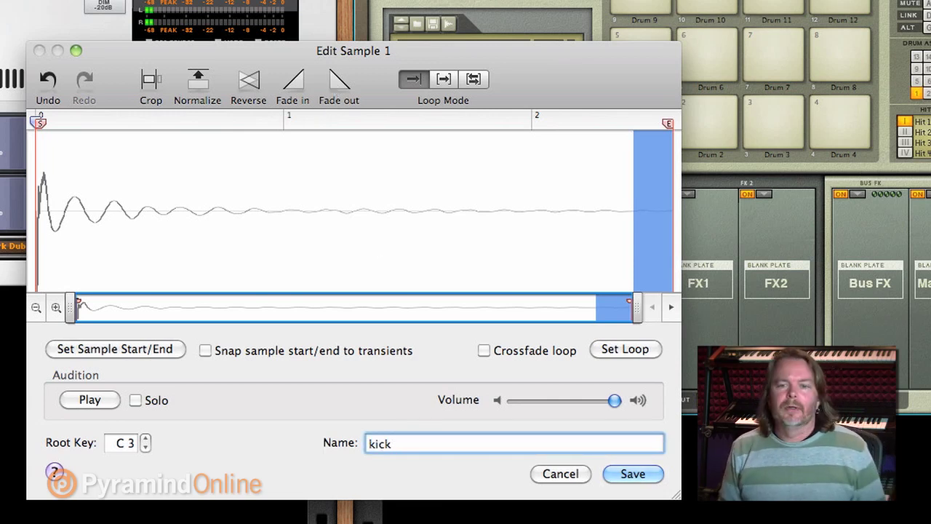
pyautogui.press('Return')
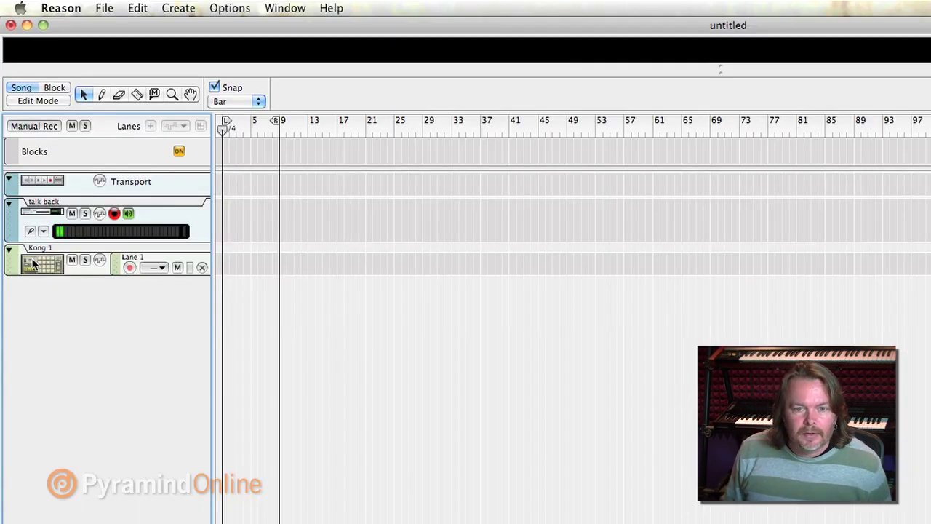
# Select the Kong 1 track in the sequencer
pyautogui.click(35, 260)
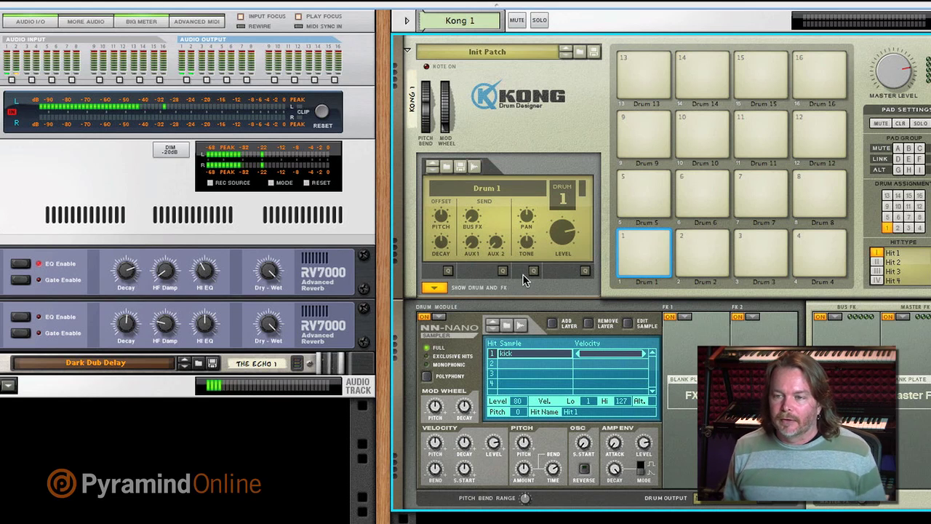
# Record a new sample onto pad 2, crop it, and undo the normalize after auditioning
pyautogui.click(700, 254)
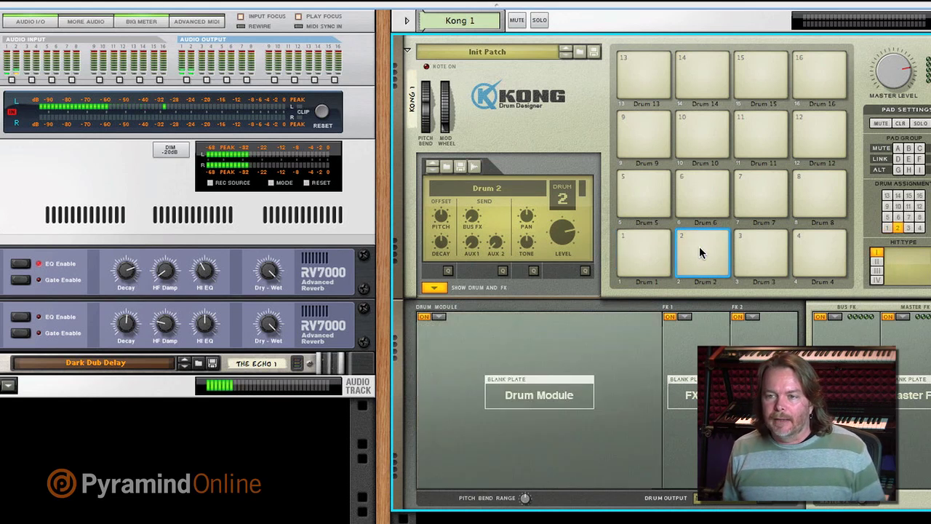
pyautogui.click(475, 169)
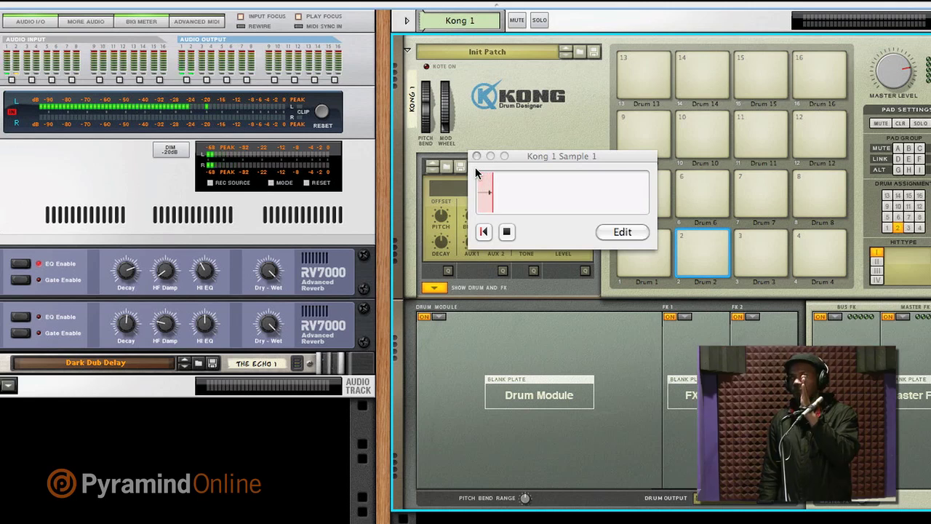
pyautogui.click(623, 229)
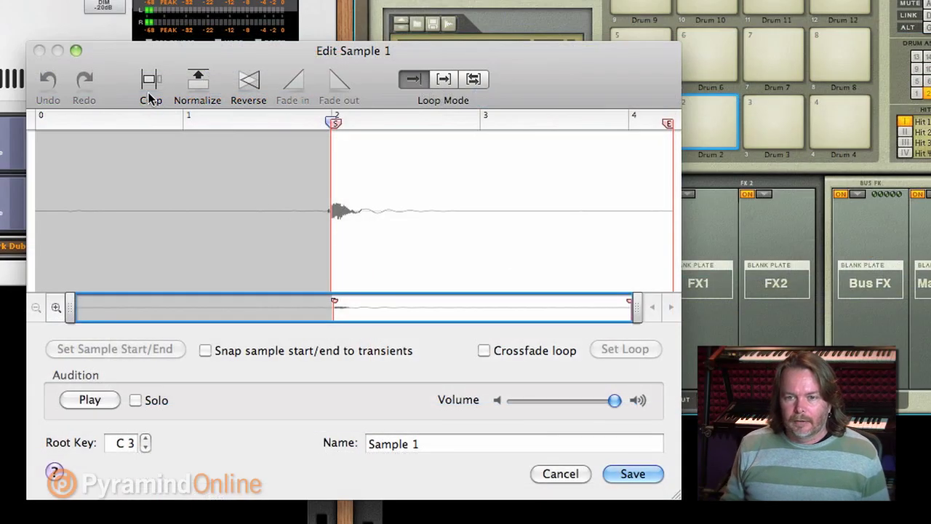
pyautogui.click(149, 91)
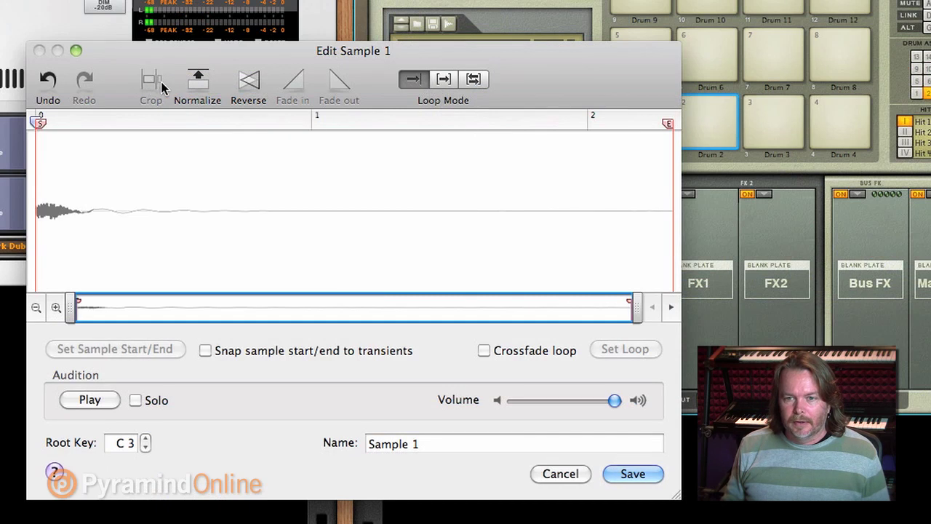
pyautogui.click(197, 82)
pyautogui.click(91, 400)
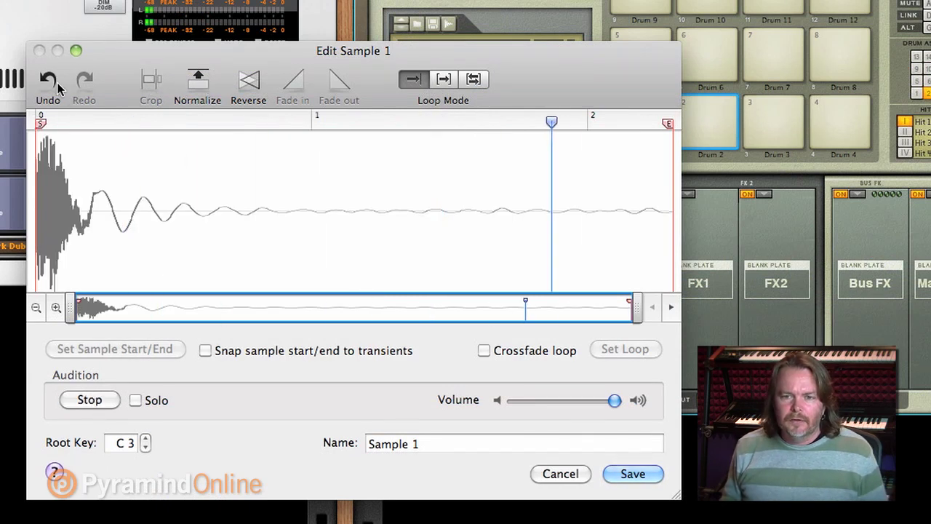
pyautogui.click(57, 86)
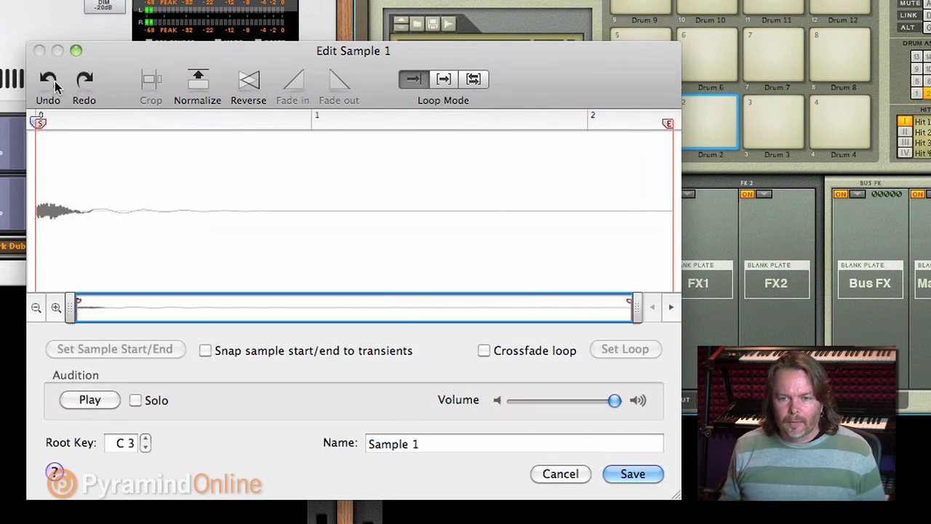
pyautogui.click(97, 402)
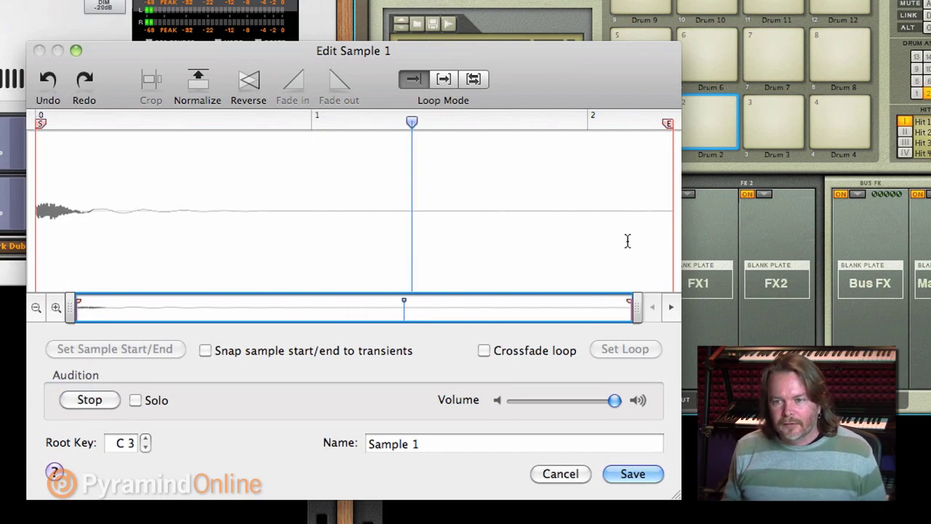
# Crop the pad 2 sample to just the hit and name it 'snare'
pyautogui.moveTo(291, 214); pyautogui.dragTo(691, 232)
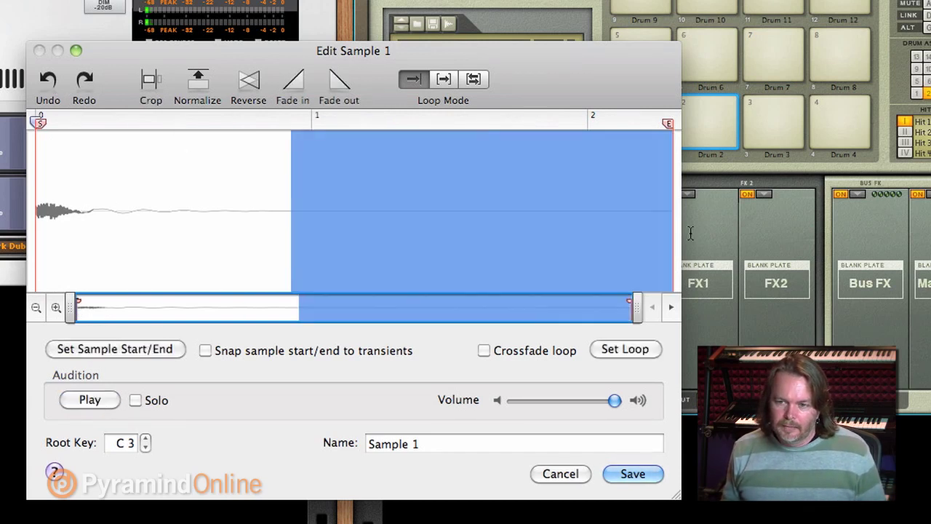
pyautogui.moveTo(287, 220); pyautogui.dragTo(36, 212)
pyautogui.click(150, 82)
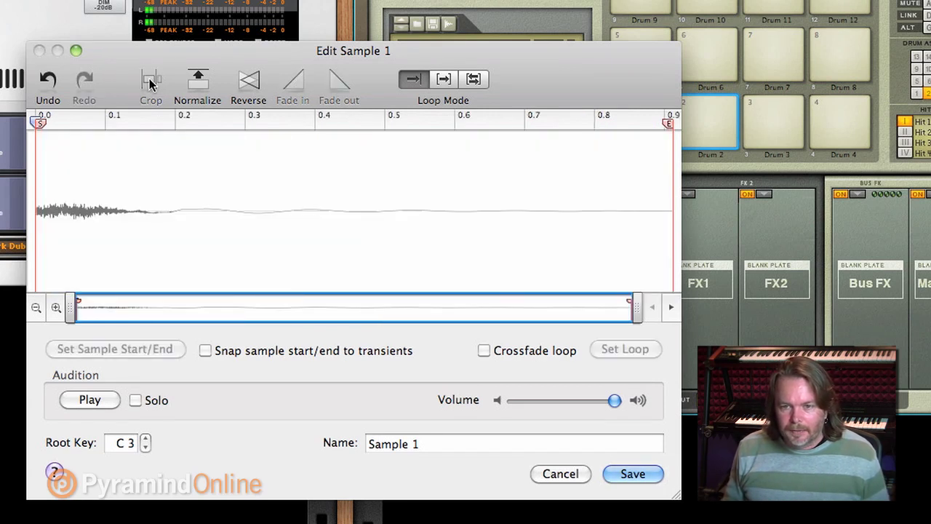
pyautogui.moveTo(616, 222); pyautogui.dragTo(674, 219)
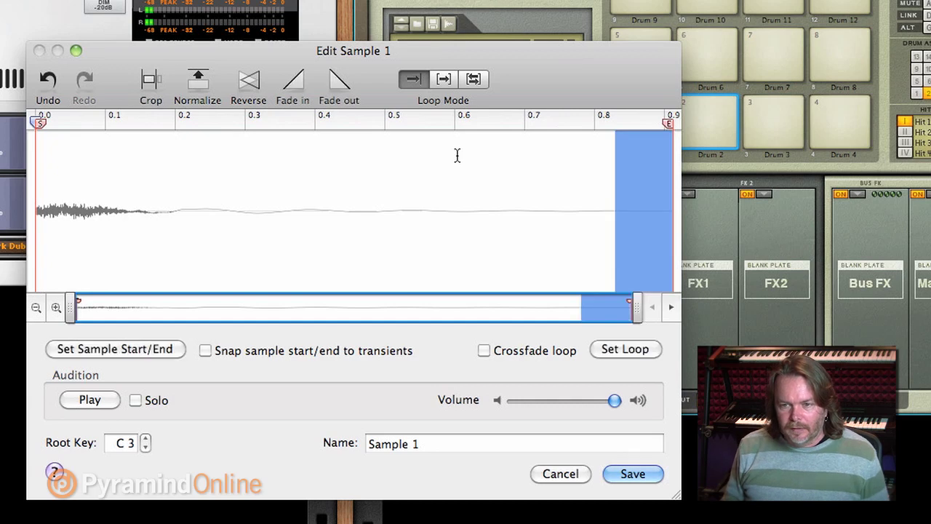
pyautogui.click(439, 443)
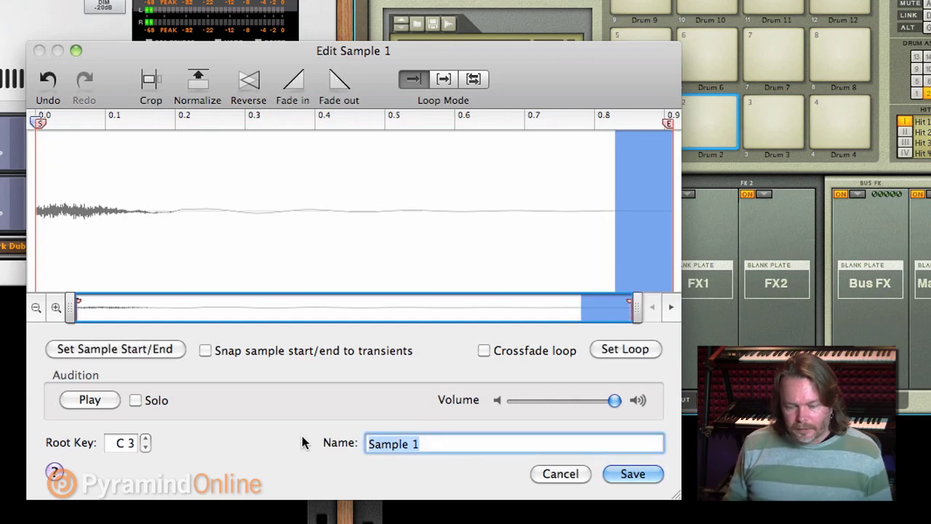
pyautogui.write('snare')
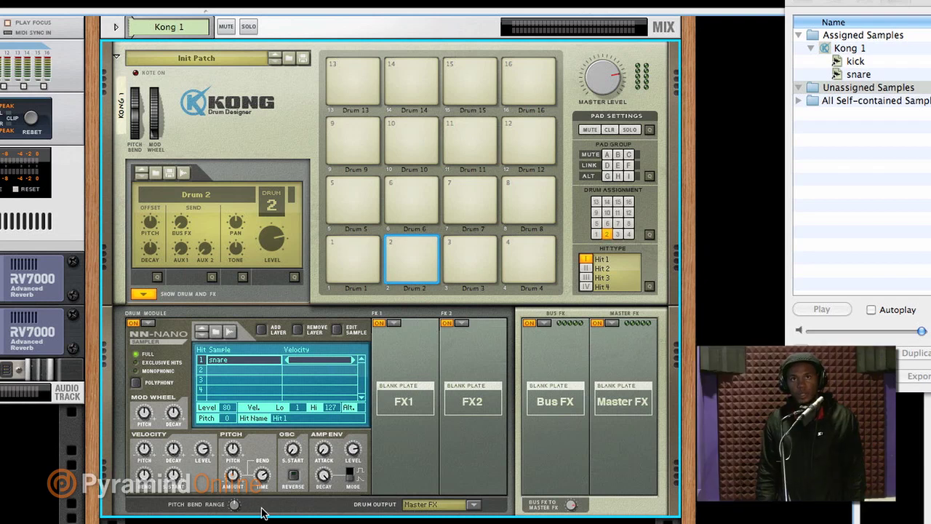
# Select pad 3, then audition the snare and kick samples under Kong 1 in Song Samples
pyautogui.click(466, 259)
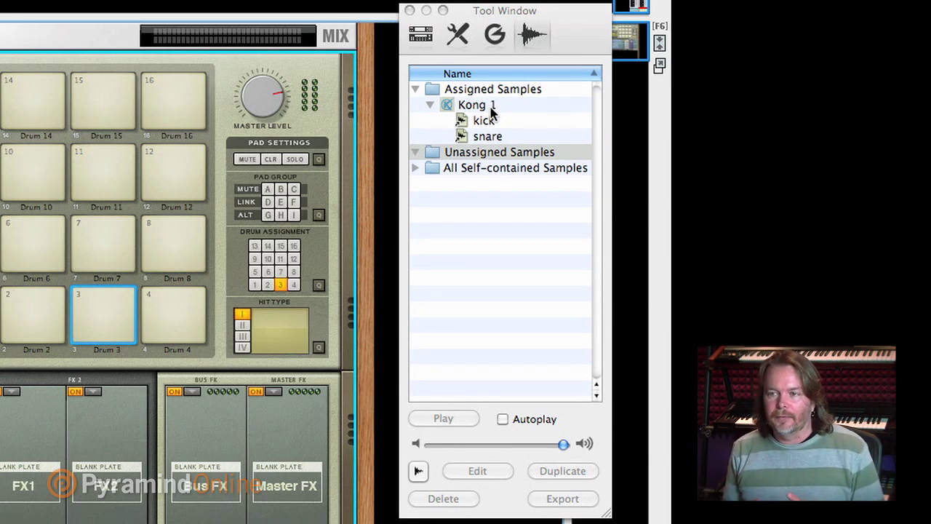
pyautogui.click(431, 105)
pyautogui.click(430, 105)
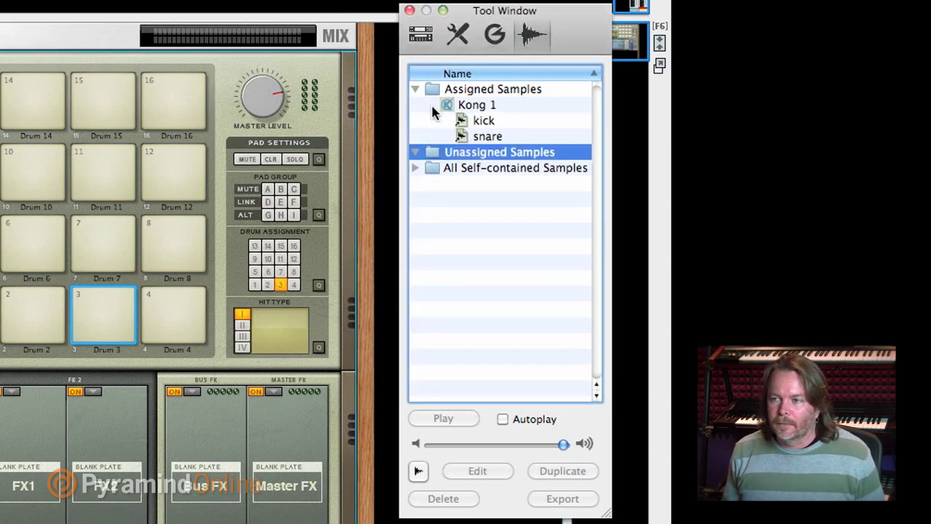
pyautogui.click(501, 137)
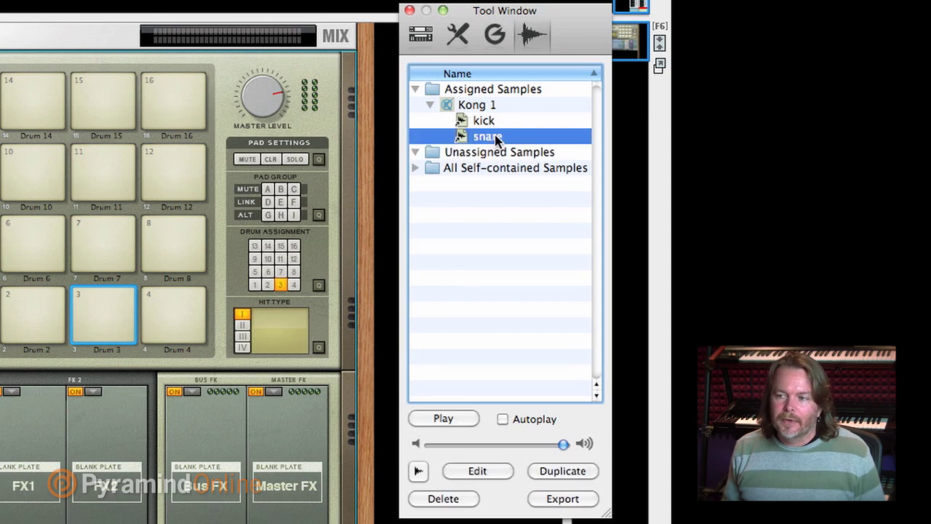
pyautogui.click(442, 417)
pyautogui.click(473, 122)
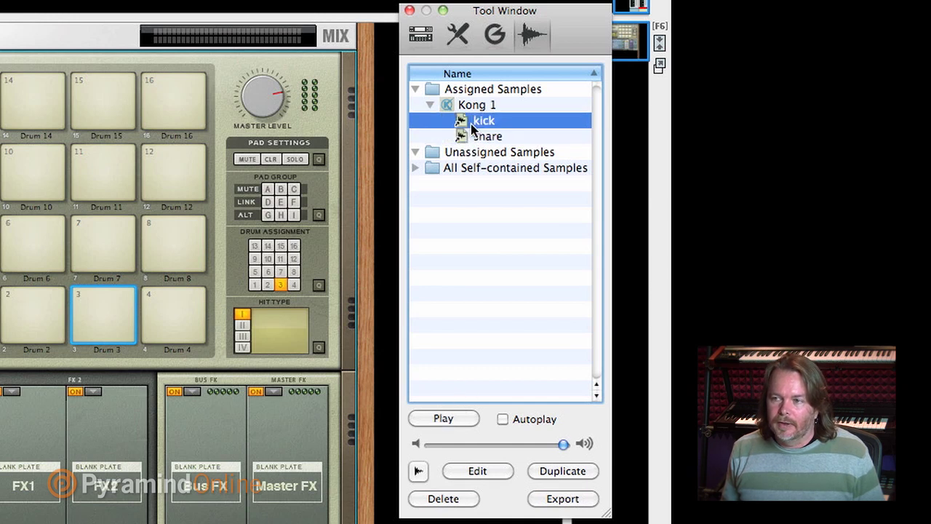
pyautogui.click(459, 421)
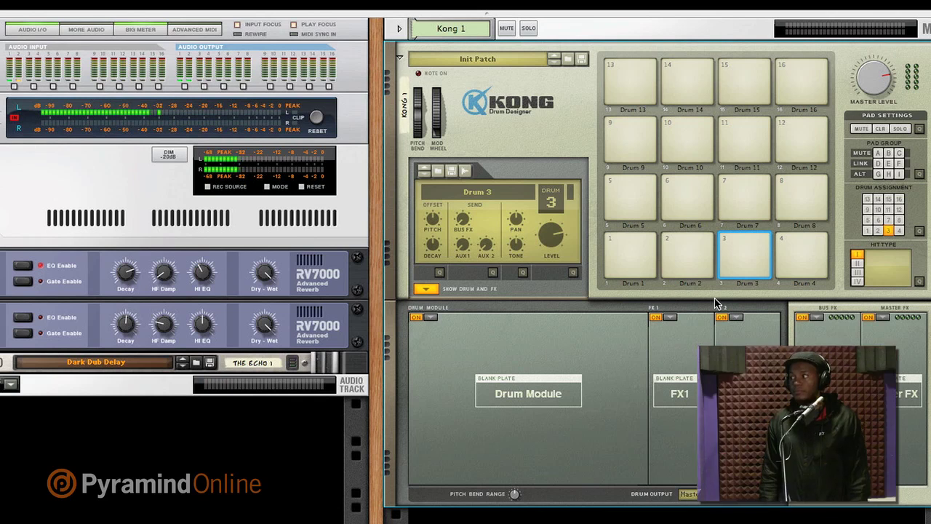
# Record a sample onto pad 3 and crop it to the audible part, 0.14 to 0.36
pyautogui.click(464, 171)
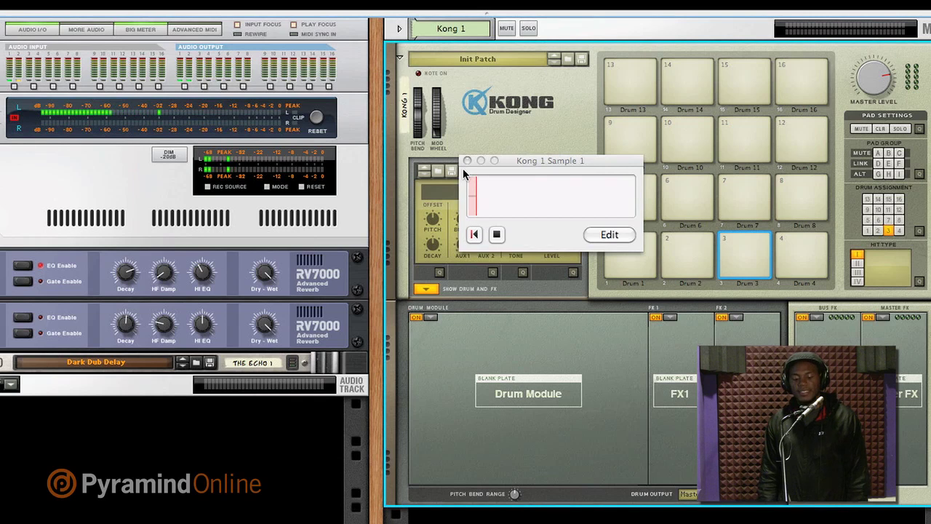
pyautogui.click(610, 235)
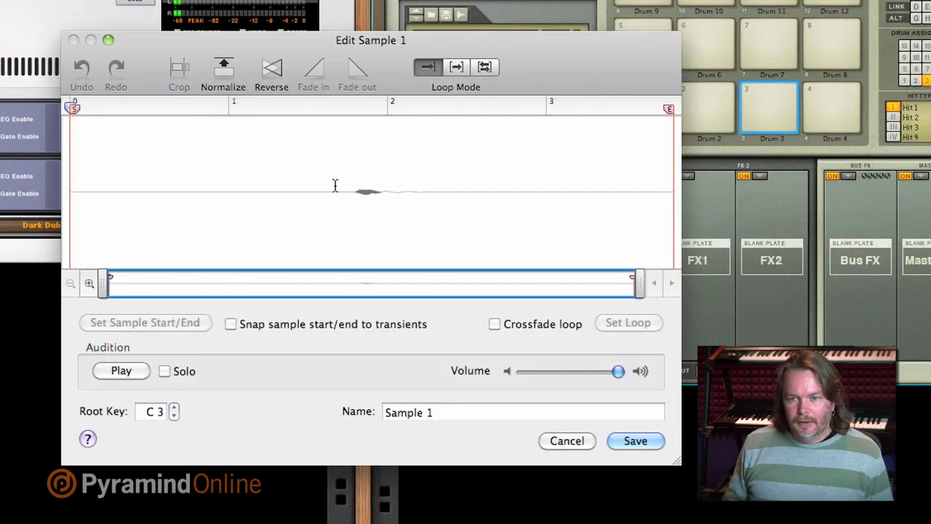
pyautogui.moveTo(348, 325); pyautogui.dragTo(491, 339)
pyautogui.click(179, 70)
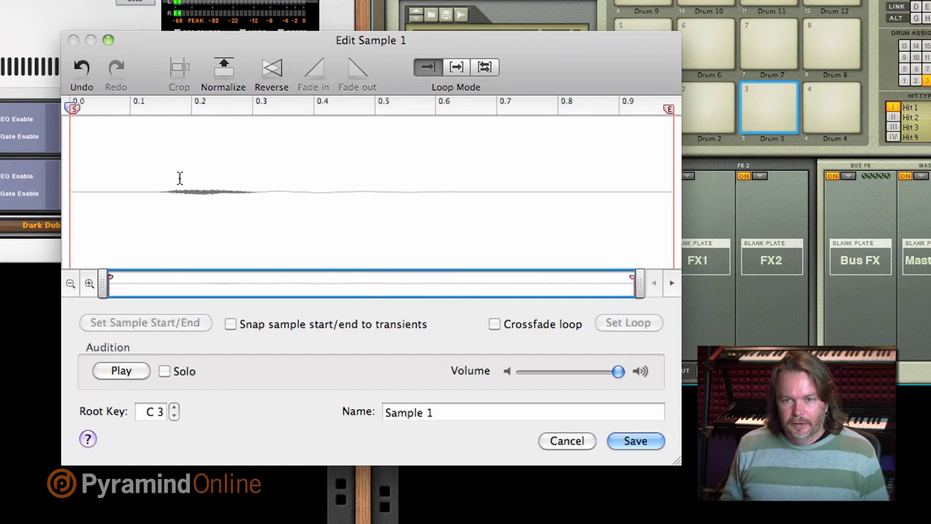
pyautogui.moveTo(153, 201); pyautogui.dragTo(70, 202)
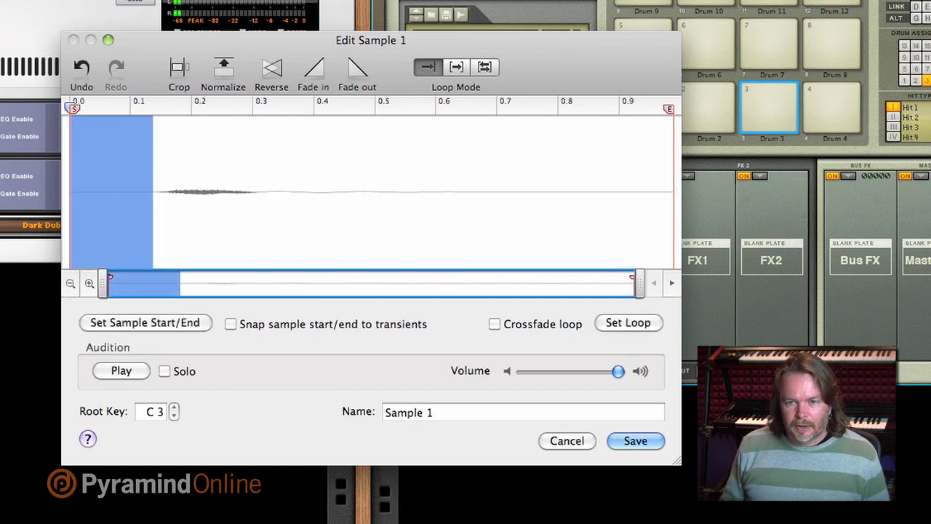
pyautogui.click(183, 68)
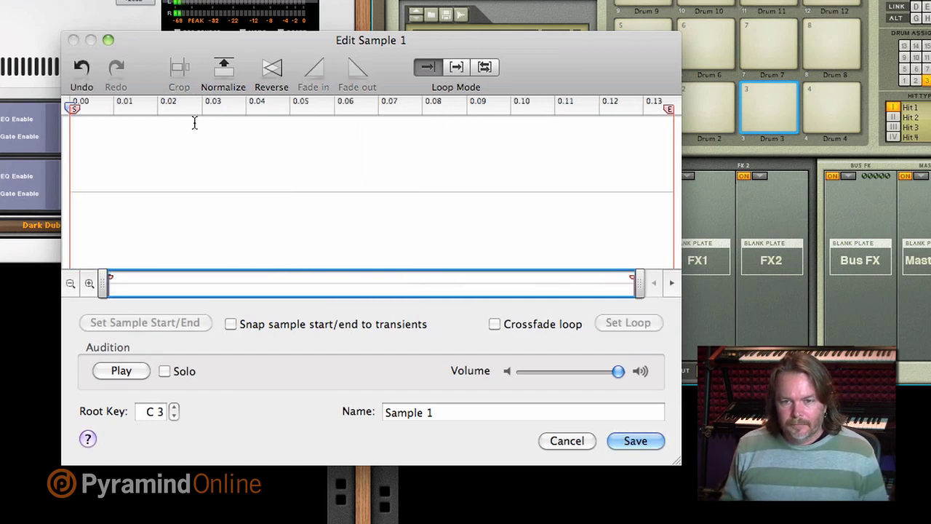
pyautogui.press('super+z')
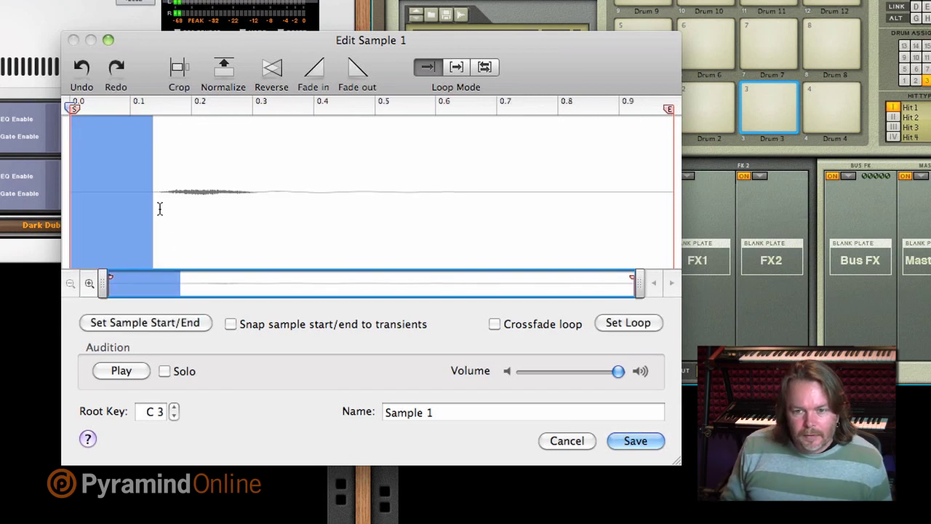
pyautogui.moveTo(160, 207); pyautogui.dragTo(295, 204)
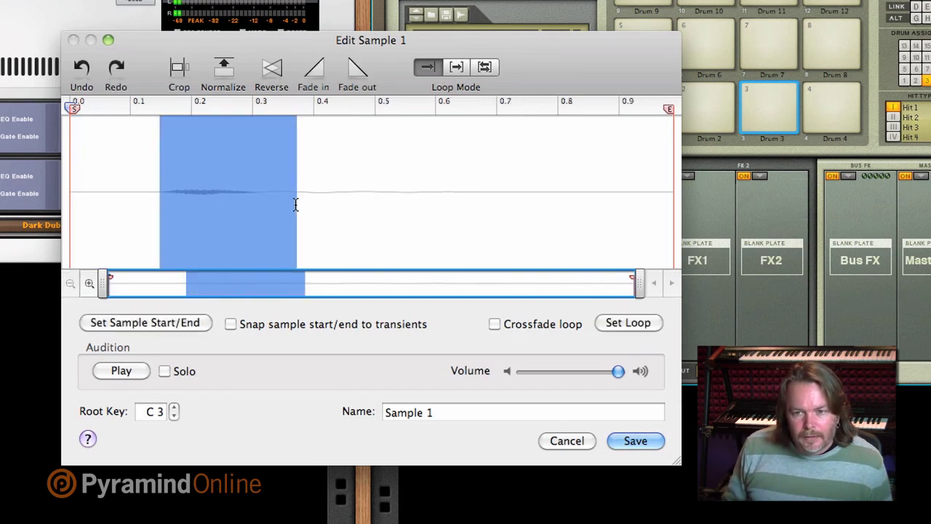
pyautogui.click(179, 67)
pyautogui.click(124, 369)
# Try normalizing the pad 3 sample, audition it, then undo the normalization
pyautogui.moveTo(642, 208); pyautogui.dragTo(697, 201)
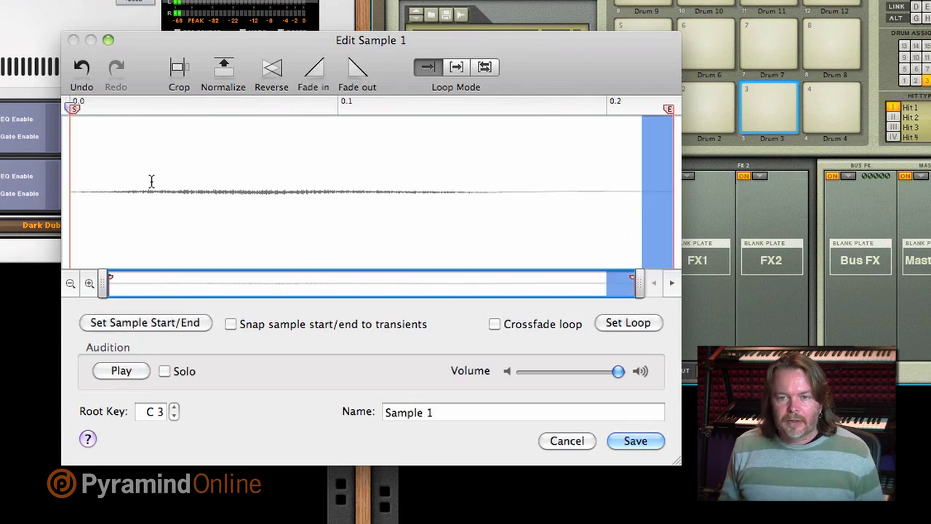
pyautogui.click(222, 75)
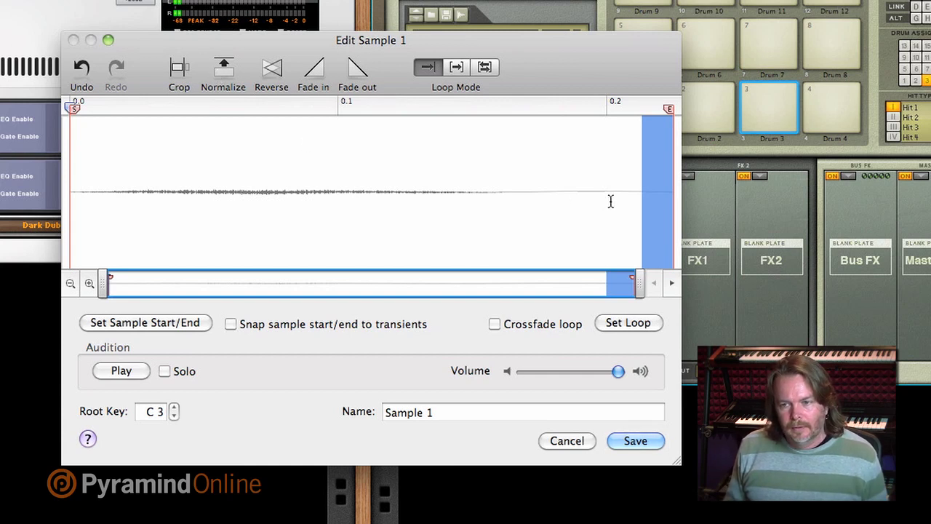
pyautogui.click(611, 202)
pyautogui.click(216, 75)
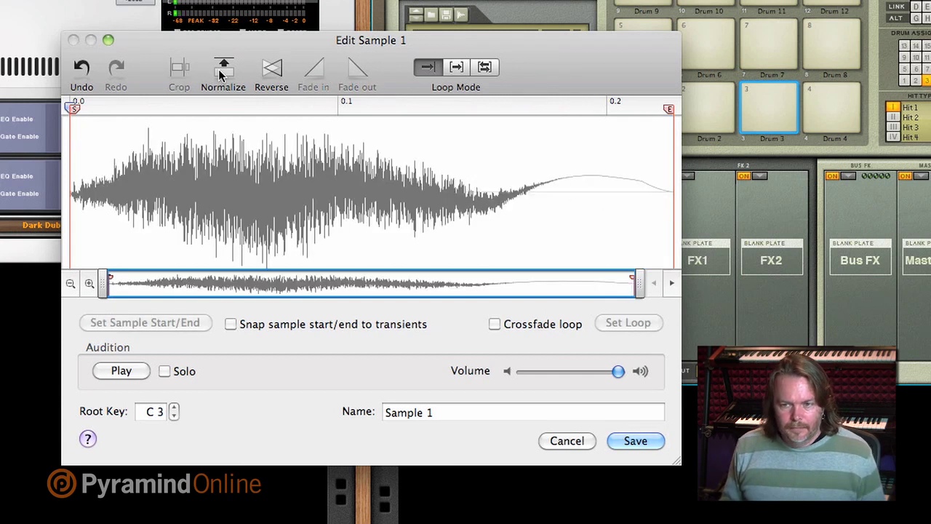
pyautogui.click(118, 371)
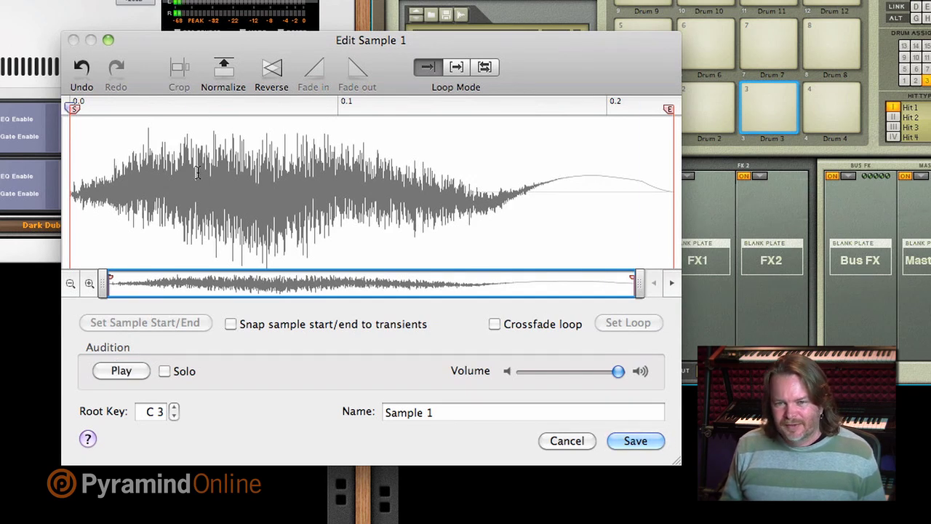
pyautogui.click(77, 69)
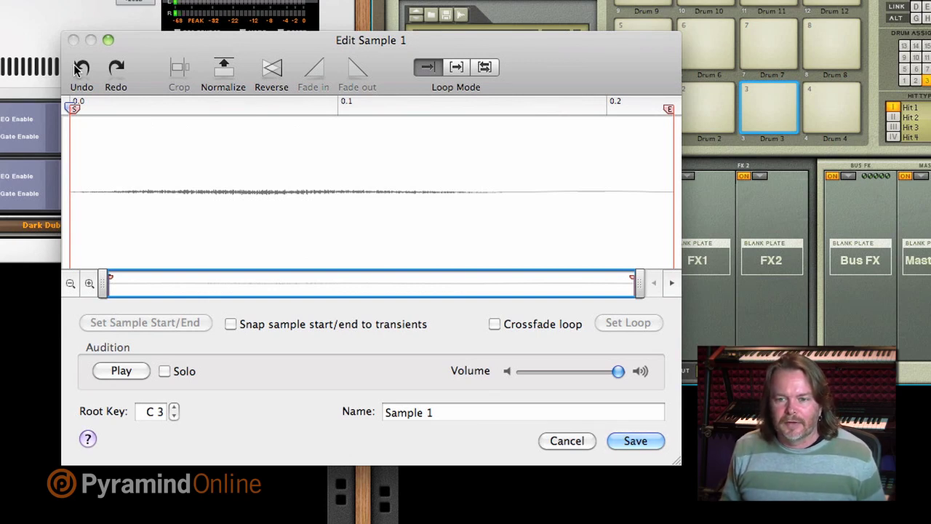
# Rename the pad 3 sample to 'c hat' and save it
pyautogui.click(438, 412)
pyautogui.moveTo(438, 413); pyautogui.dragTo(356, 412)
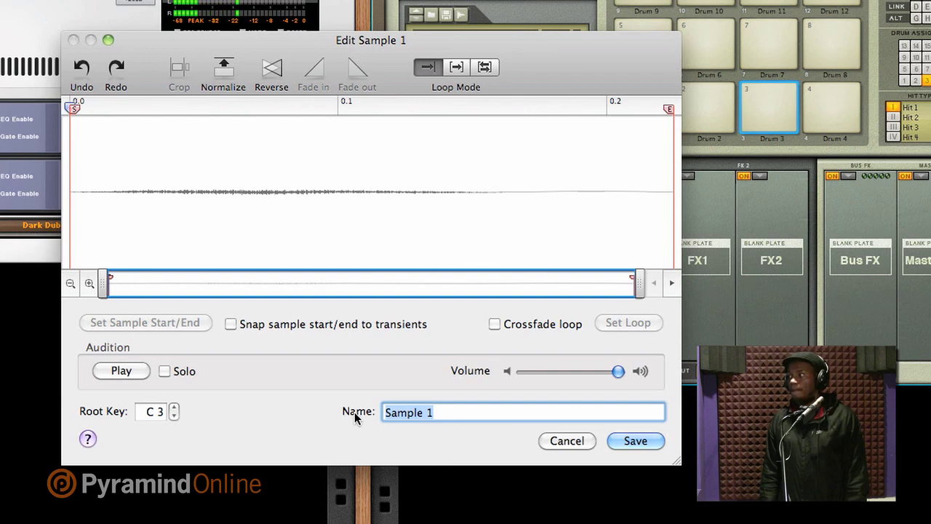
pyautogui.write('c hat')
pyautogui.press('Return')
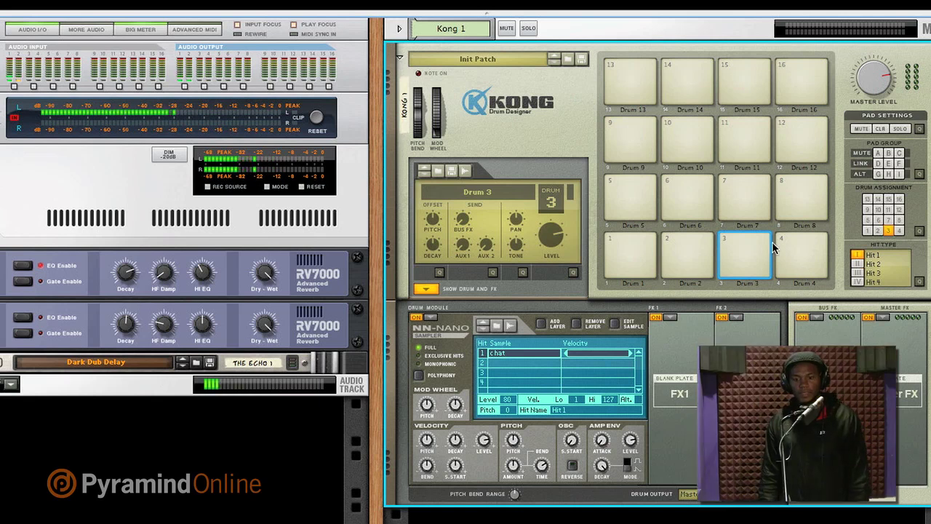
# Open pad 4's recorded sample in the editor and crop away everything before the start marker
pyautogui.click(799, 264)
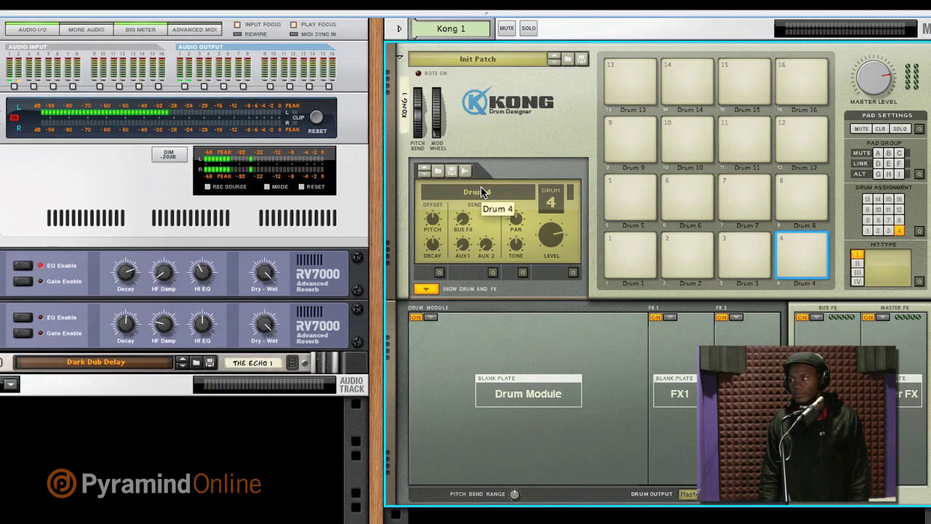
pyautogui.click(462, 173)
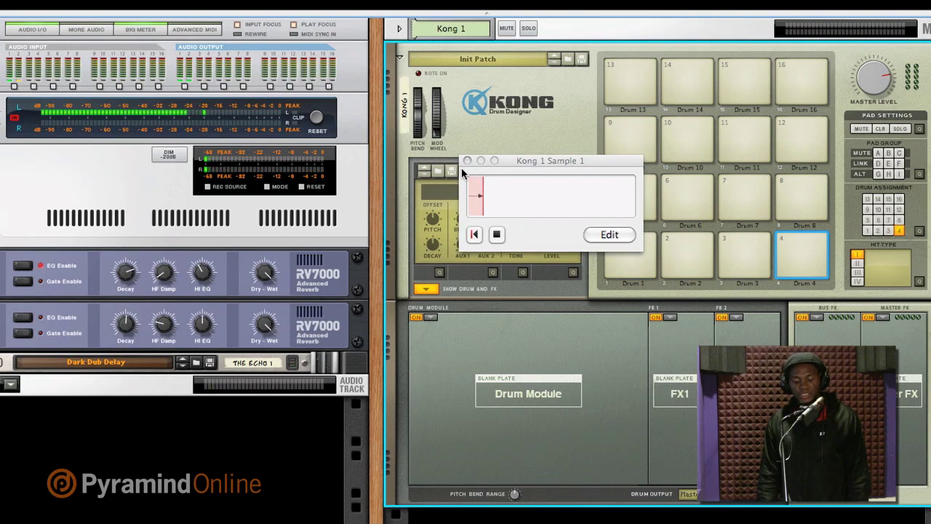
pyautogui.click(608, 235)
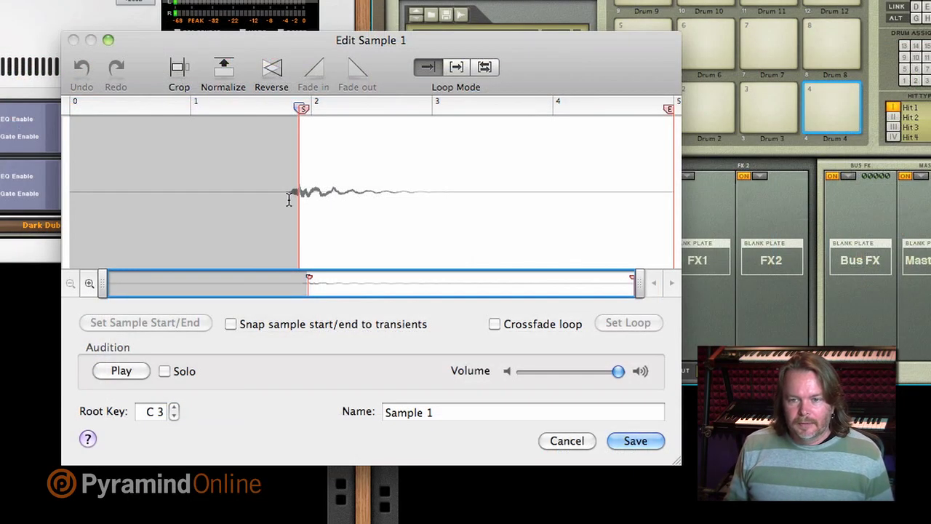
pyautogui.moveTo(301, 108); pyautogui.dragTo(291, 109)
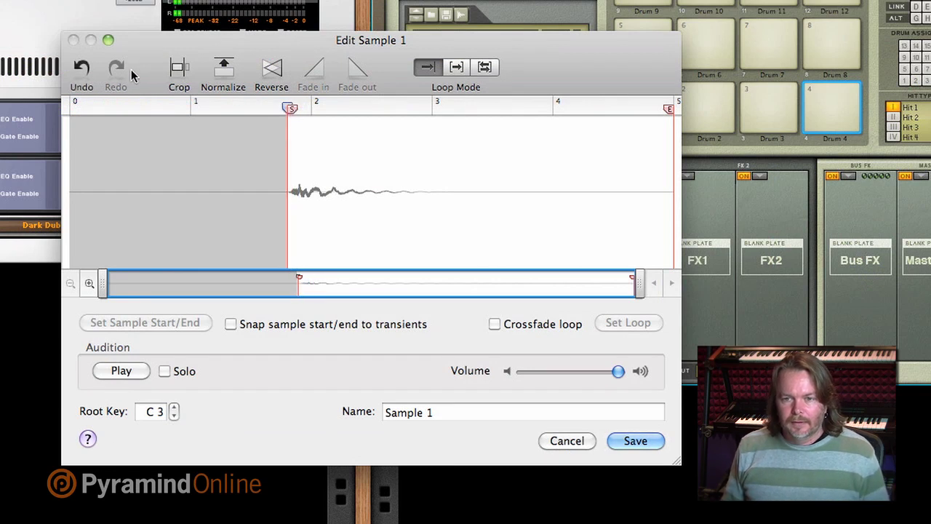
pyautogui.click(179, 67)
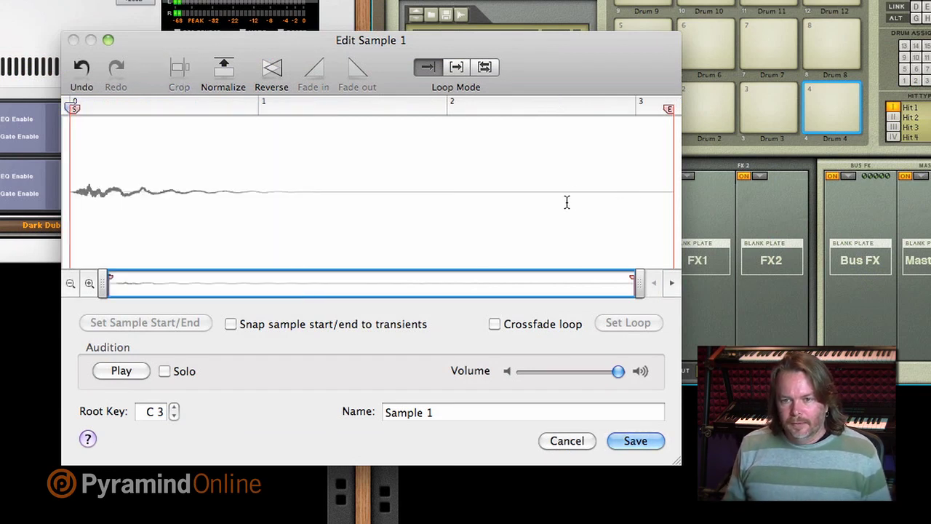
# Crop the sample down to its audible opening and audition the result
pyautogui.moveTo(369, 196); pyautogui.dragTo(73, 193)
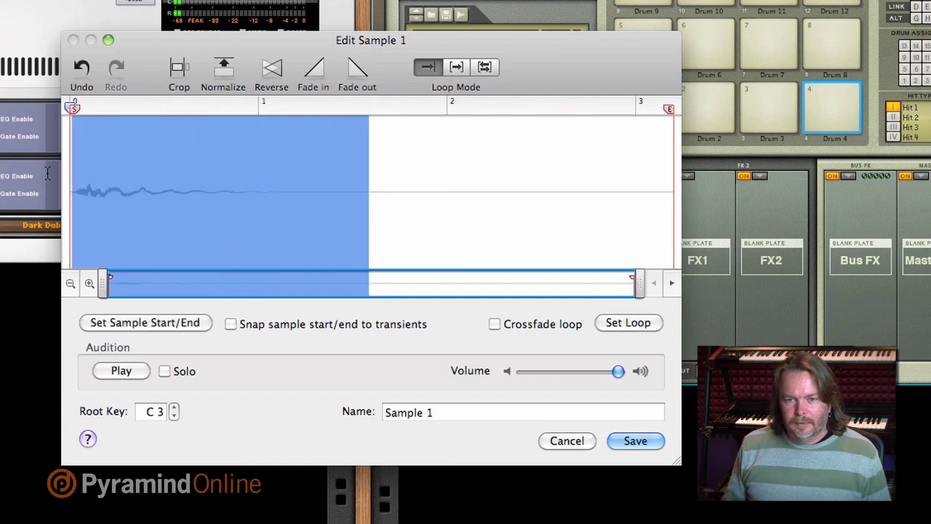
pyautogui.click(180, 69)
pyautogui.moveTo(633, 196); pyautogui.dragTo(716, 196)
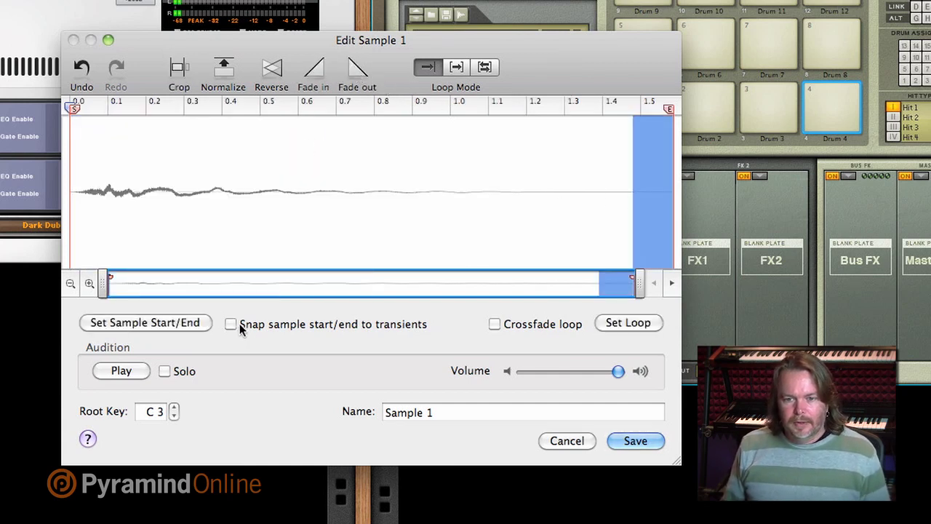
pyautogui.click(119, 371)
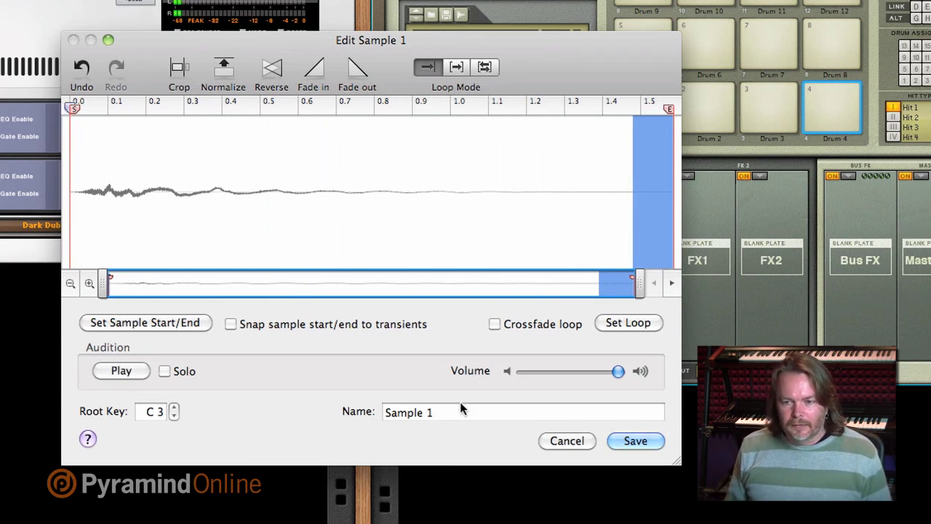
# Rename pad 4's sample to 'o hat' and save it
pyautogui.click(417, 412)
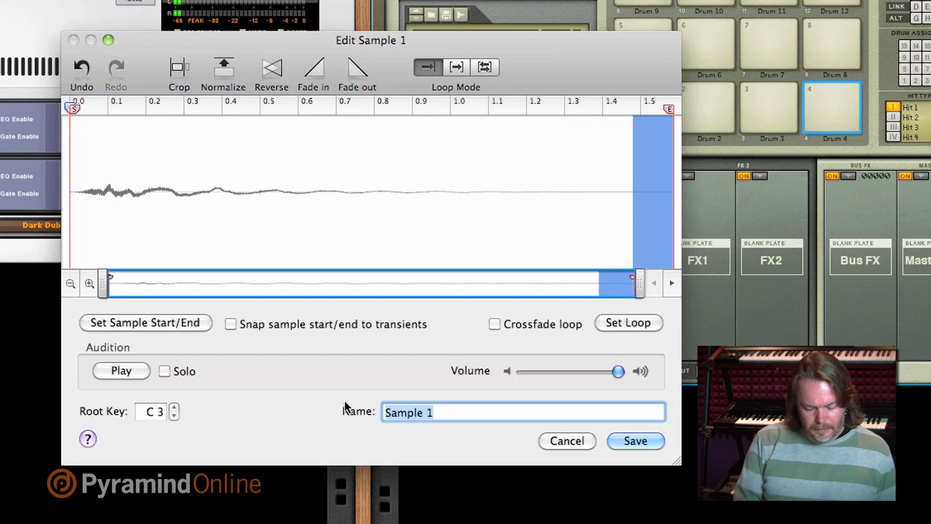
pyautogui.write('o hat')
pyautogui.press('Return')
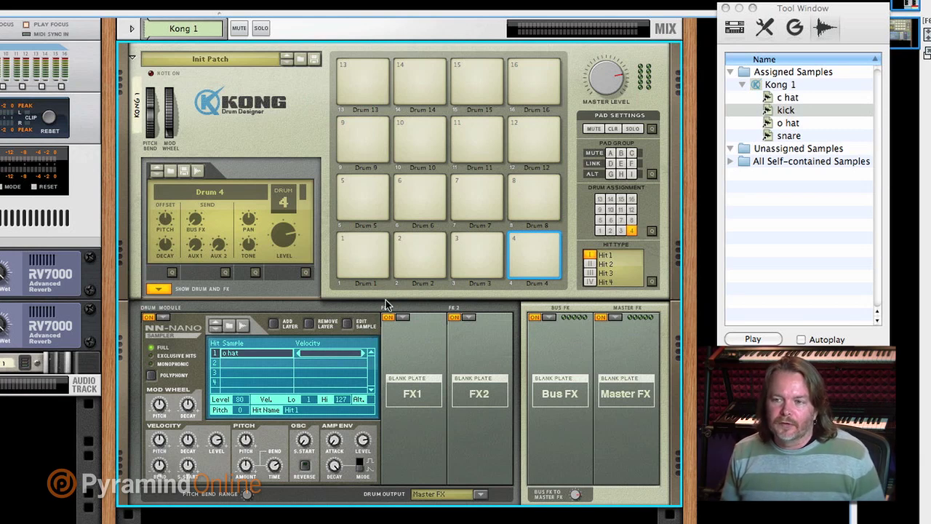
pyautogui.click(524, 252)
pyautogui.click(464, 248)
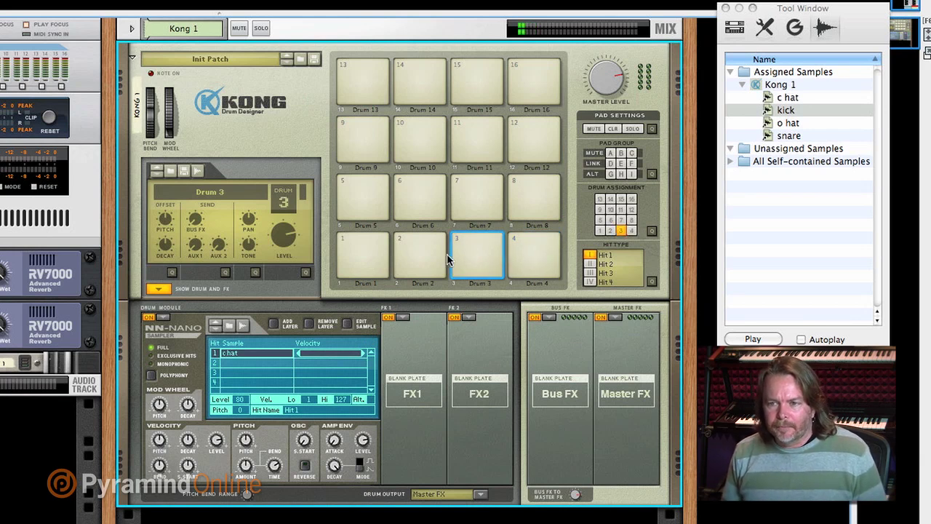
pyautogui.click(430, 259)
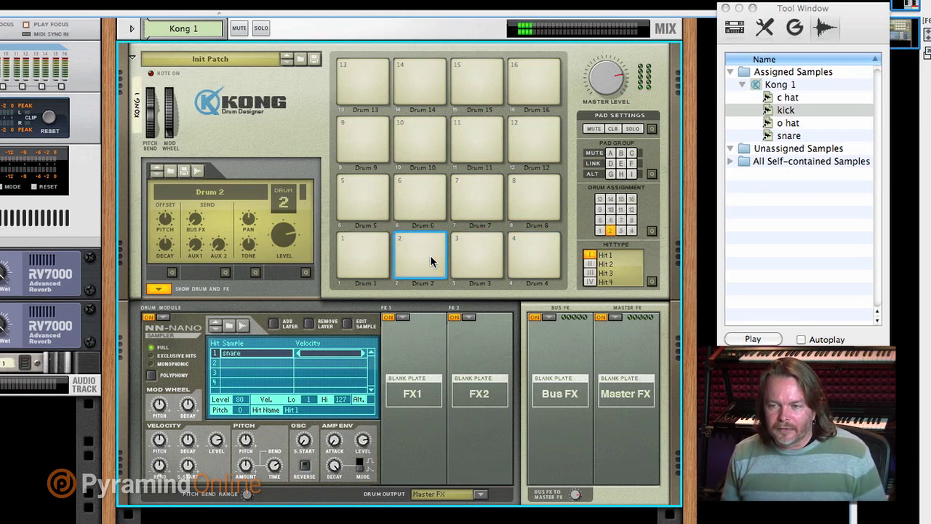
pyautogui.click(372, 256)
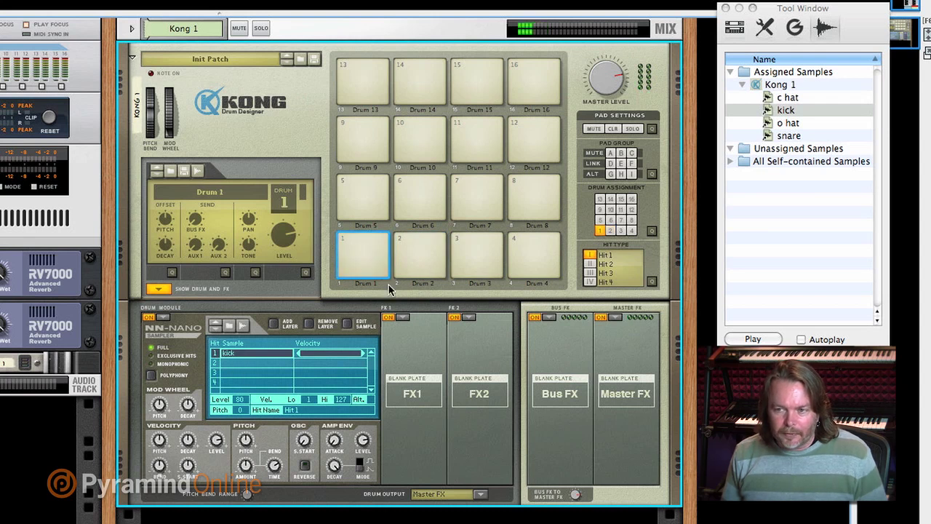
pyautogui.click(405, 269)
pyautogui.click(475, 259)
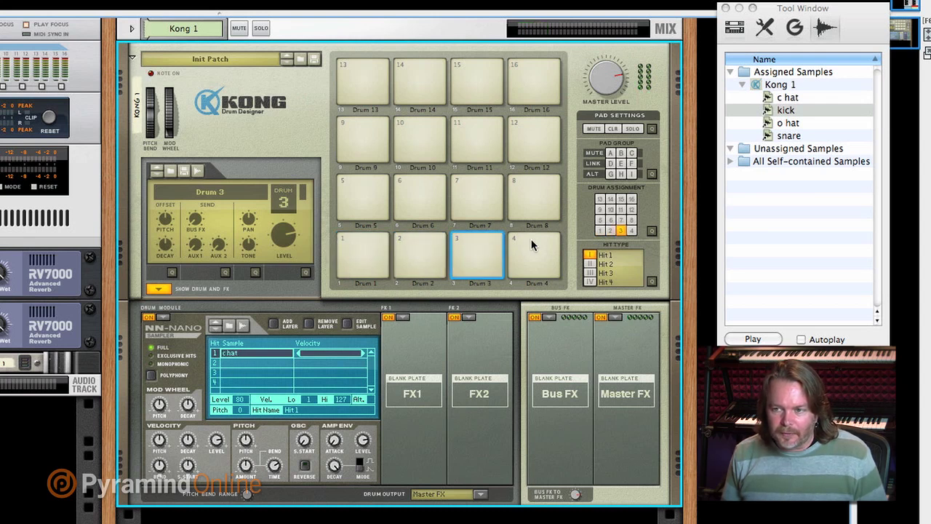
pyautogui.click(541, 241)
pyautogui.click(480, 255)
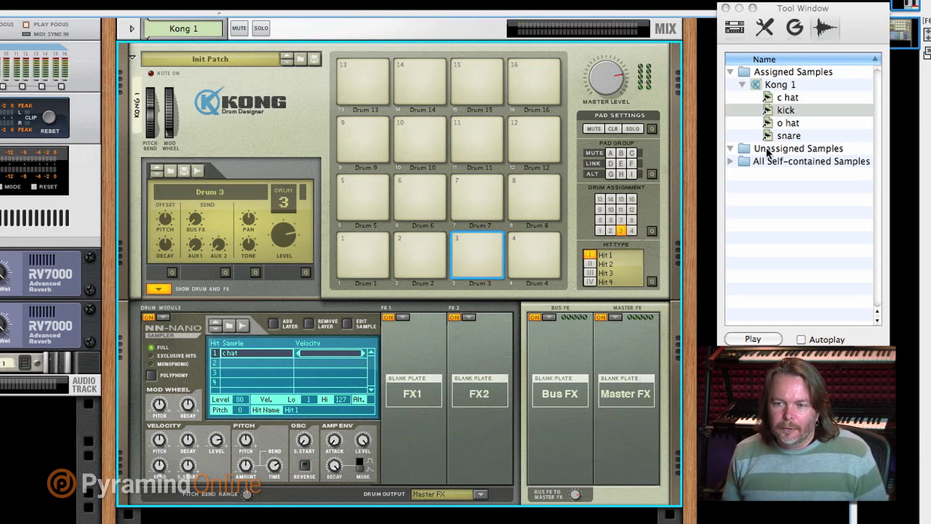
# Load a compressor into FX1 on the c hat pad 3 and audition it
pyautogui.click(402, 318)
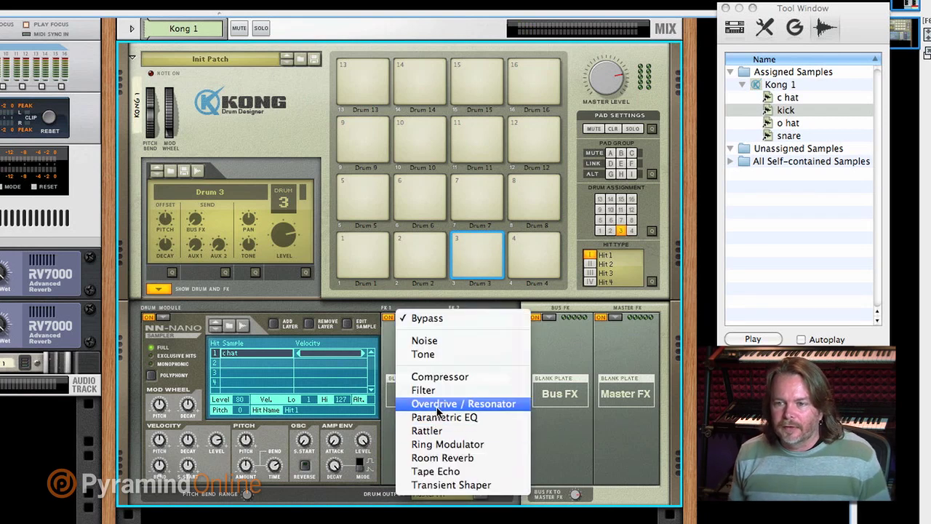
pyautogui.click(443, 378)
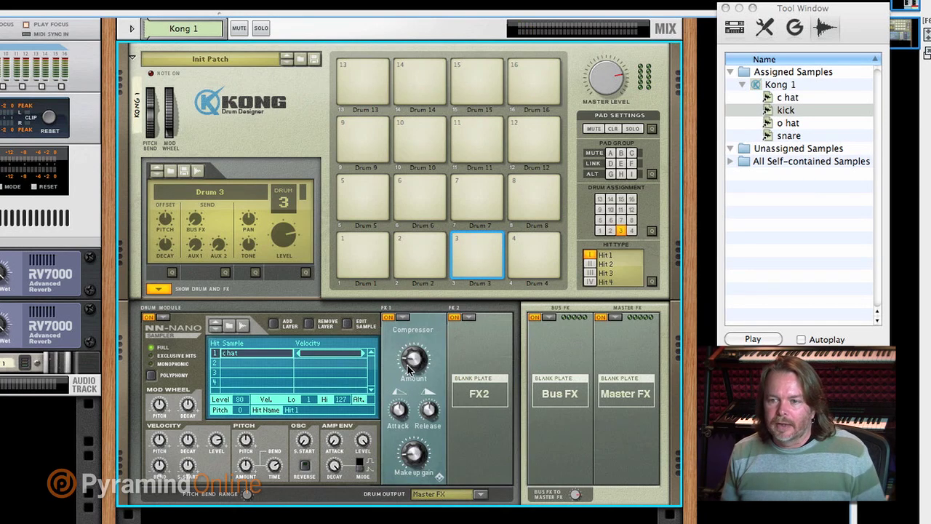
pyautogui.click(486, 245)
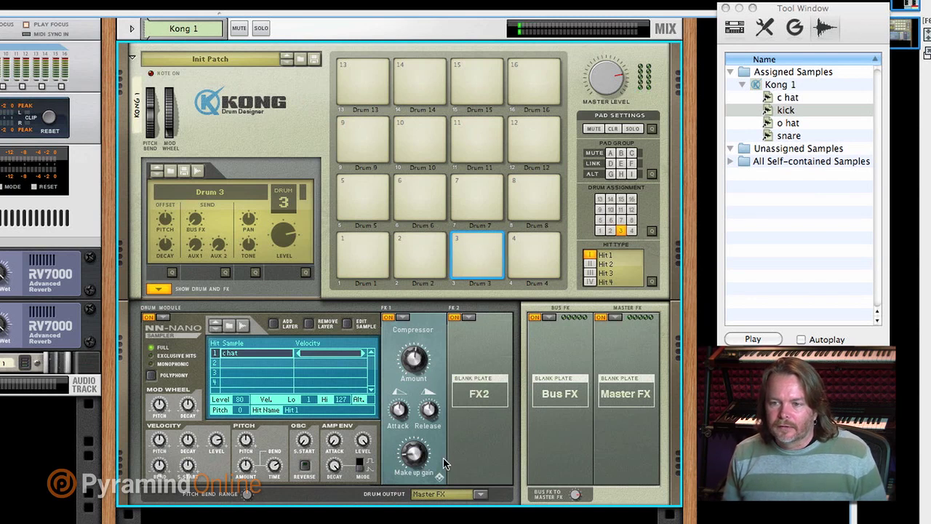
pyautogui.click(475, 242)
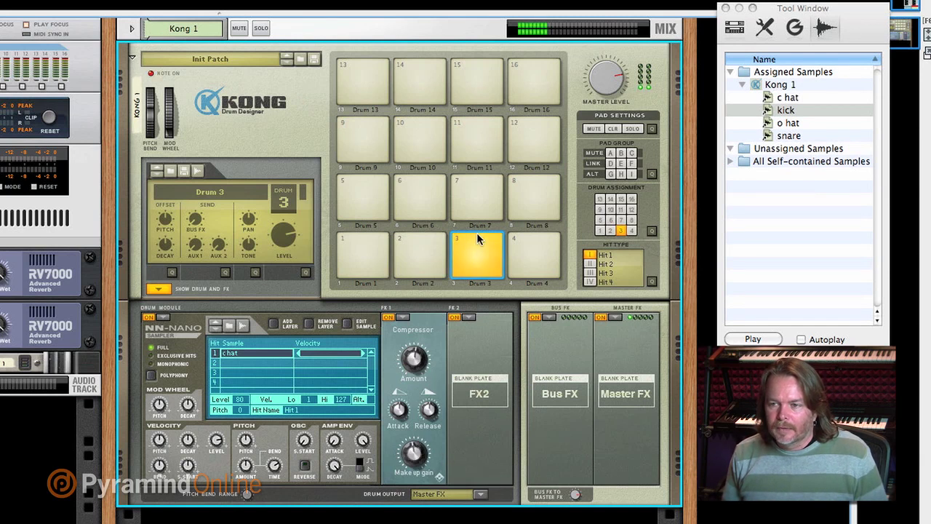
# Add a compressor to the snare on pad 2 with makeup gain raised to about 53
pyautogui.click(431, 247)
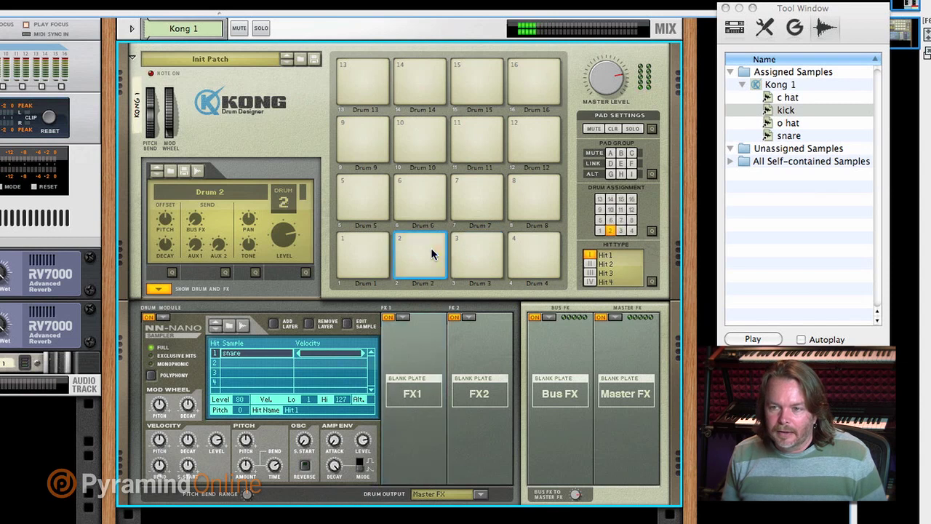
pyautogui.click(404, 321)
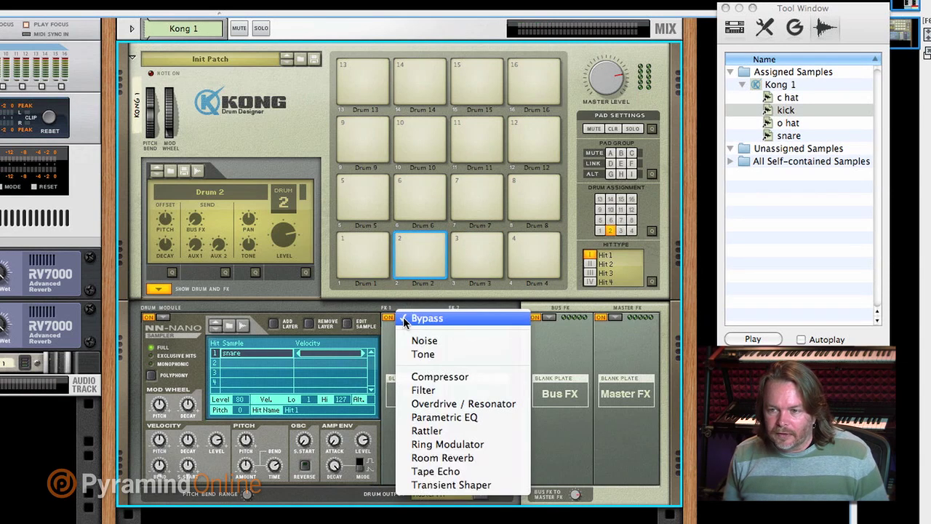
pyautogui.click(449, 378)
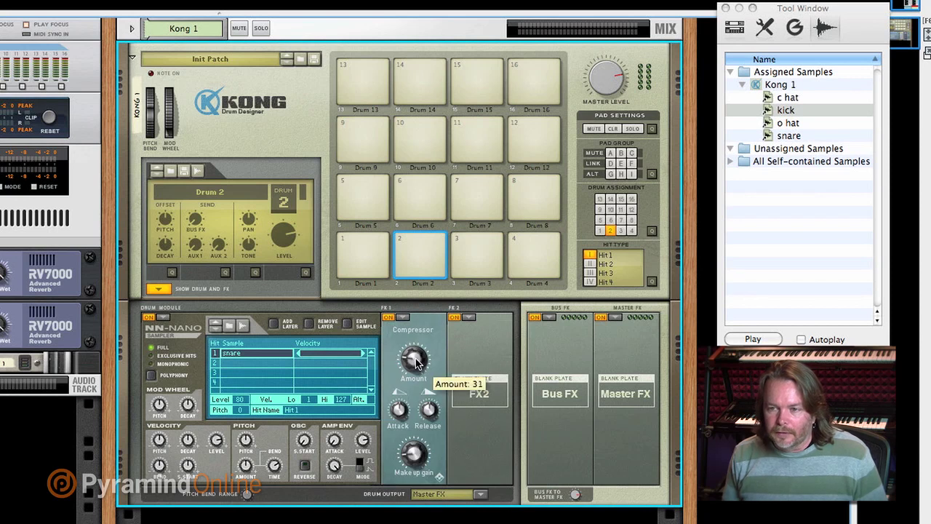
pyautogui.moveTo(412, 455); pyautogui.dragTo(420, 416)
pyautogui.click(406, 241)
pyautogui.click(373, 244)
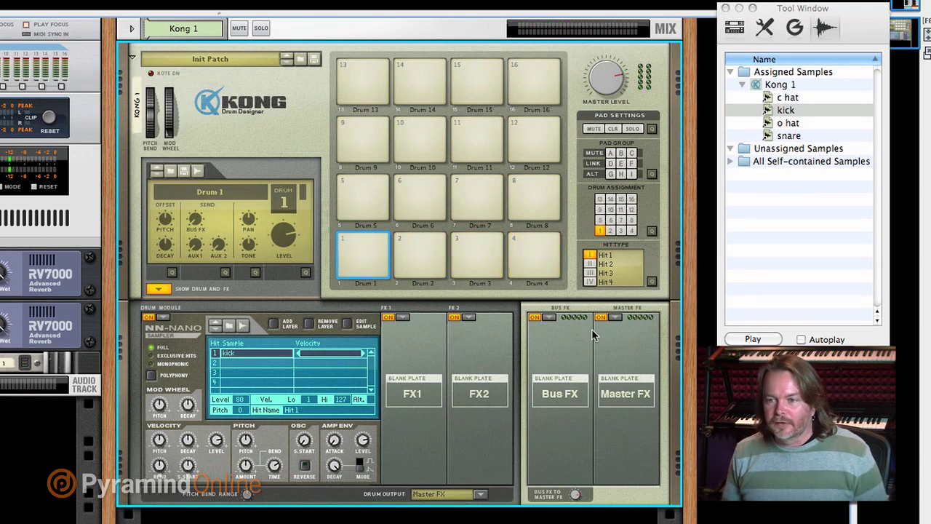
# Add a compressor to the o hat on pad 4 with amount 49
pyautogui.click(544, 261)
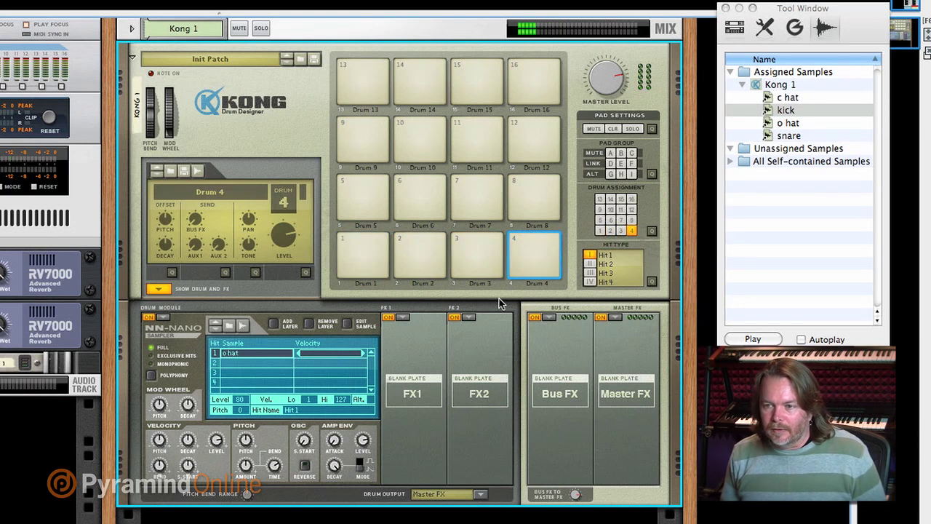
pyautogui.click(405, 319)
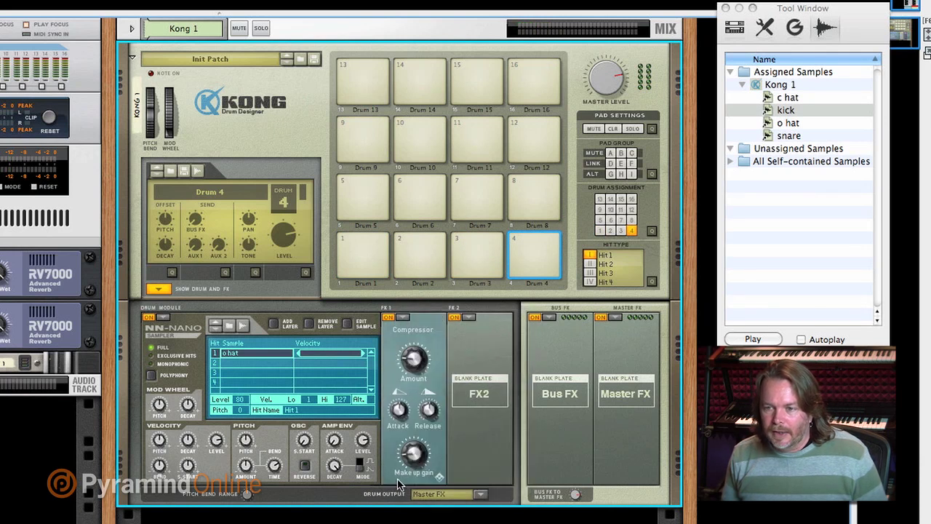
pyautogui.moveTo(418, 364)
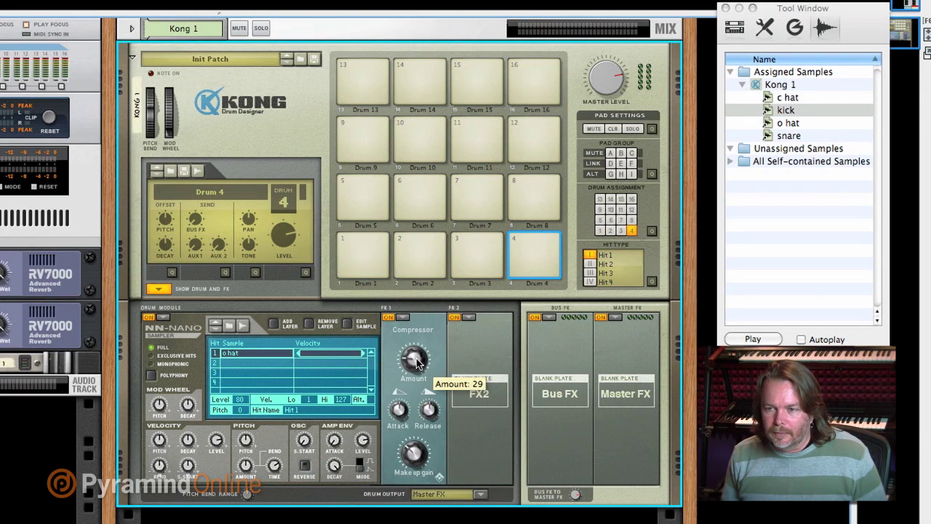
pyautogui.moveTo(418, 364); pyautogui.dragTo(419, 354)
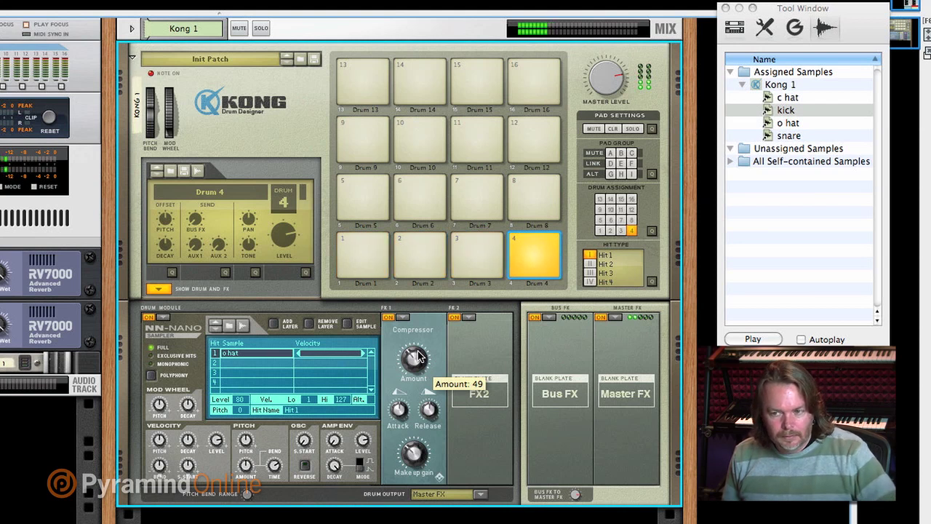
# Add a compressor to the kick on pad 1 with makeup gain 45
pyautogui.click(375, 237)
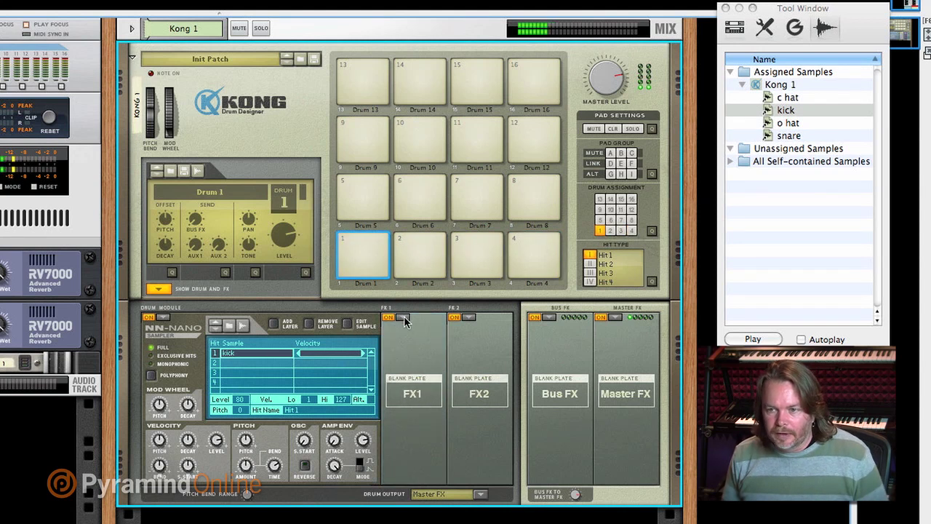
pyautogui.click(405, 321)
pyautogui.click(435, 378)
pyautogui.moveTo(413, 345)
pyautogui.moveTo(415, 457); pyautogui.dragTo(417, 453)
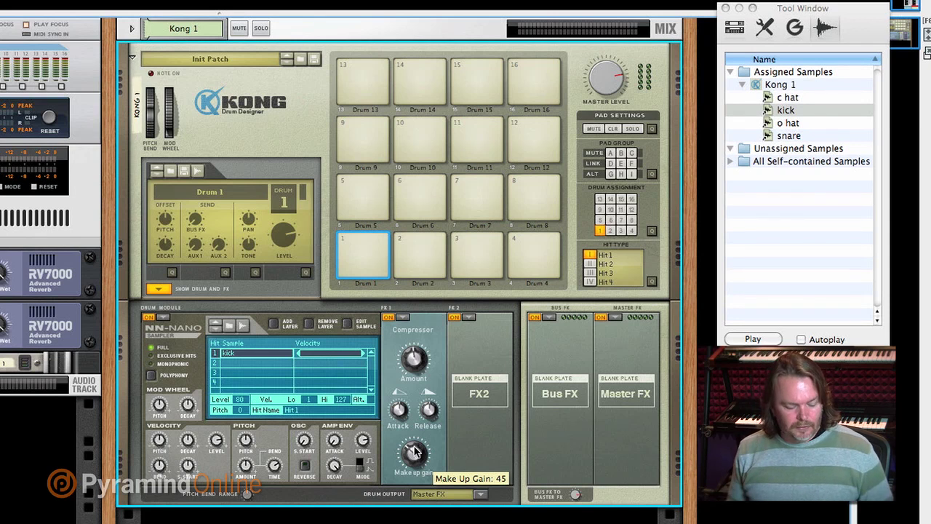
pyautogui.press('Tab')
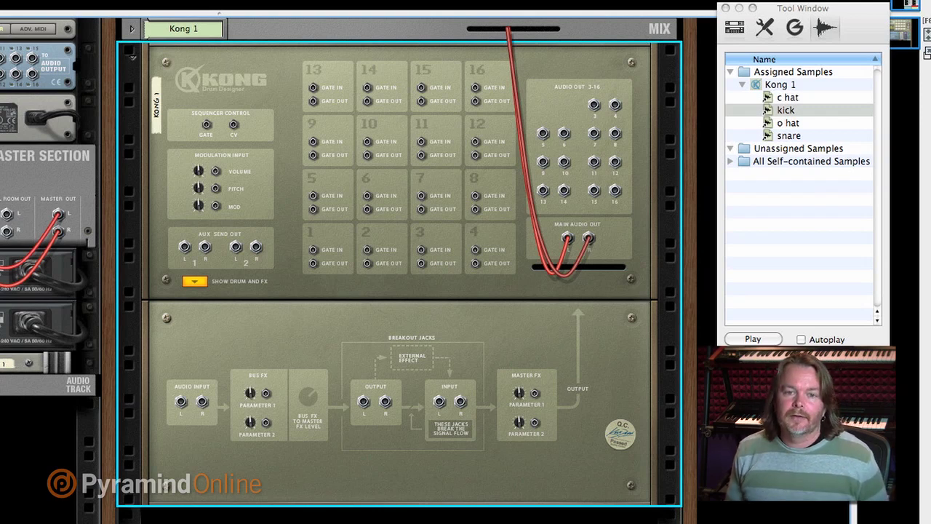
pyautogui.press('Tab')
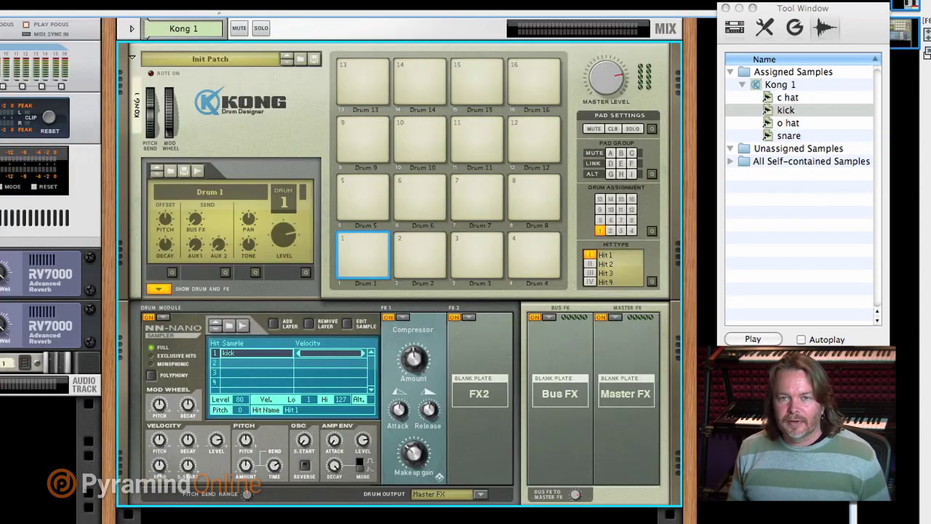